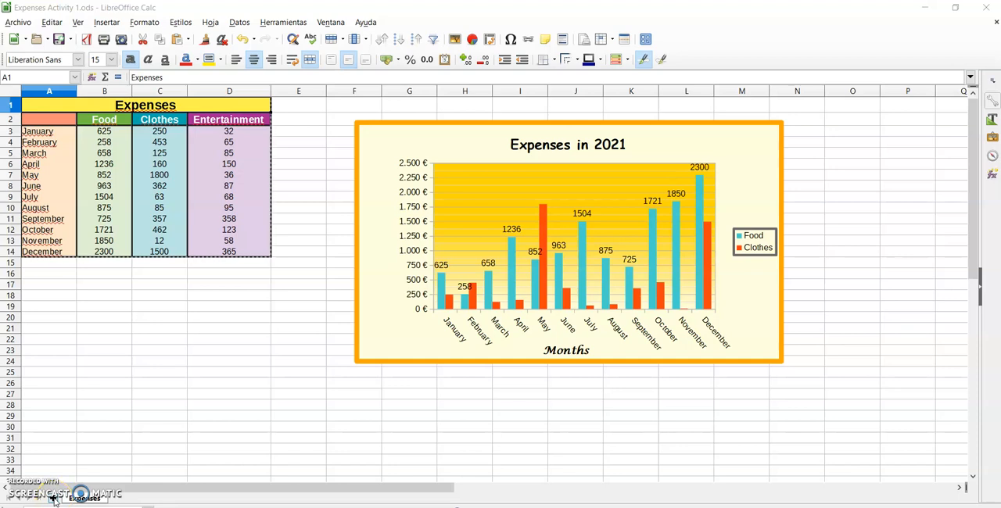
Add a new sheet to the workbook and rename it Ejercicio
{"action": "left_click", "coordinate": [52, 499]}
{"action": "left_click", "coordinate": [125, 498]}
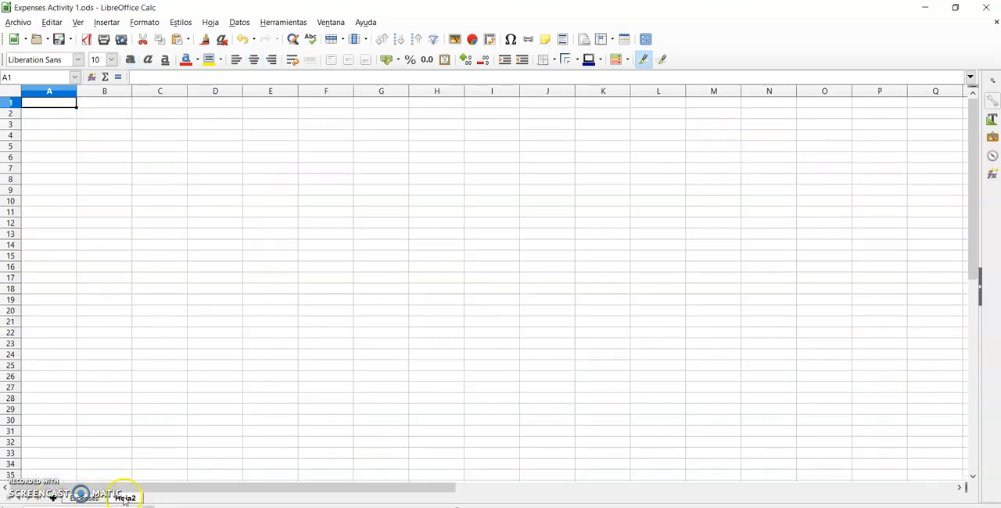
{"action": "double_click", "coordinate": [125, 499]}
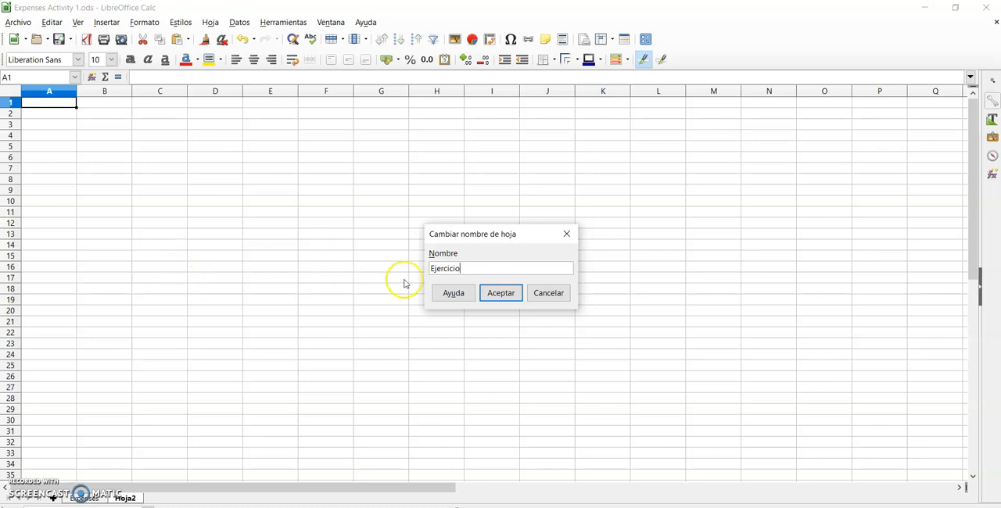
{"action": "left_click", "coordinate": [496, 294]}
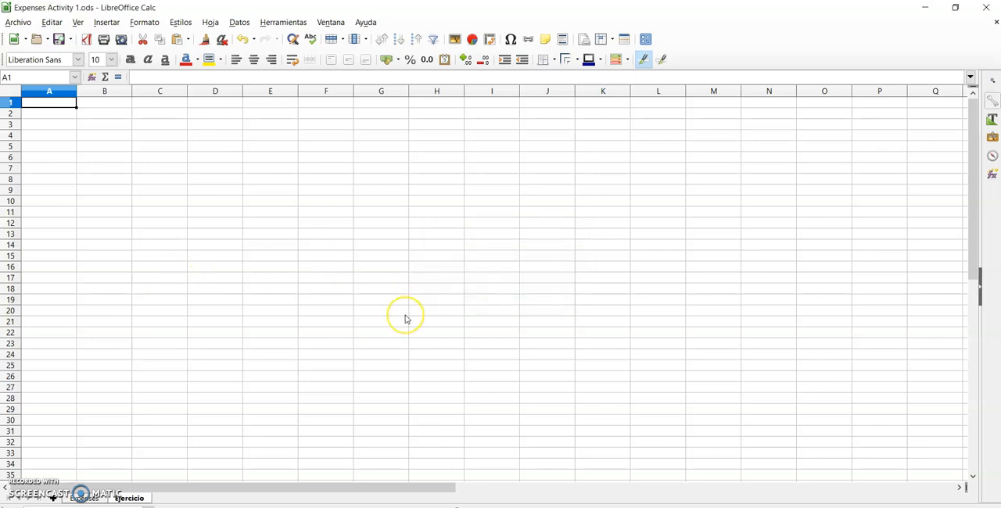
Paste the copied expenses table at A1 of the Ejercicio sheet and widen column D to fit the Entertainment heading
{"action": "key", "text": "ctrl+v"}
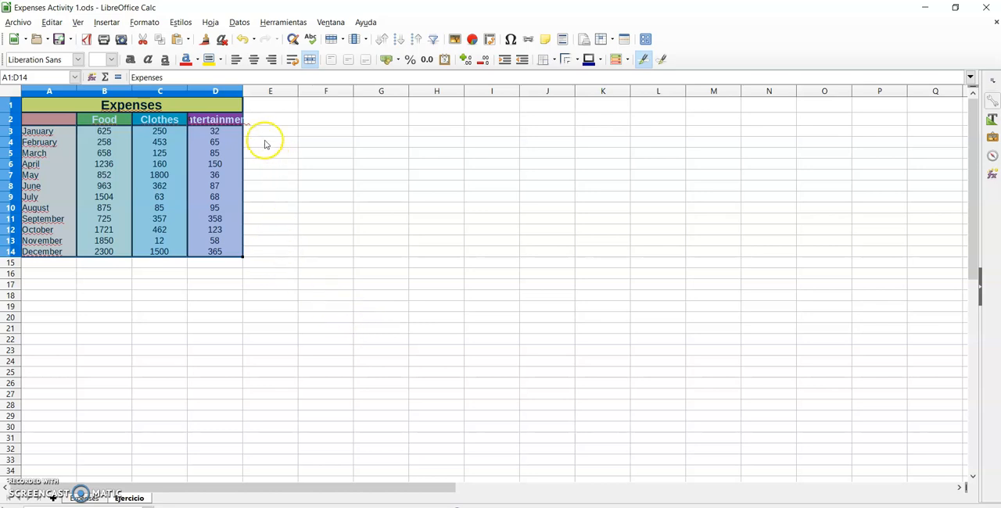
{"action": "left_click", "coordinate": [279, 174]}
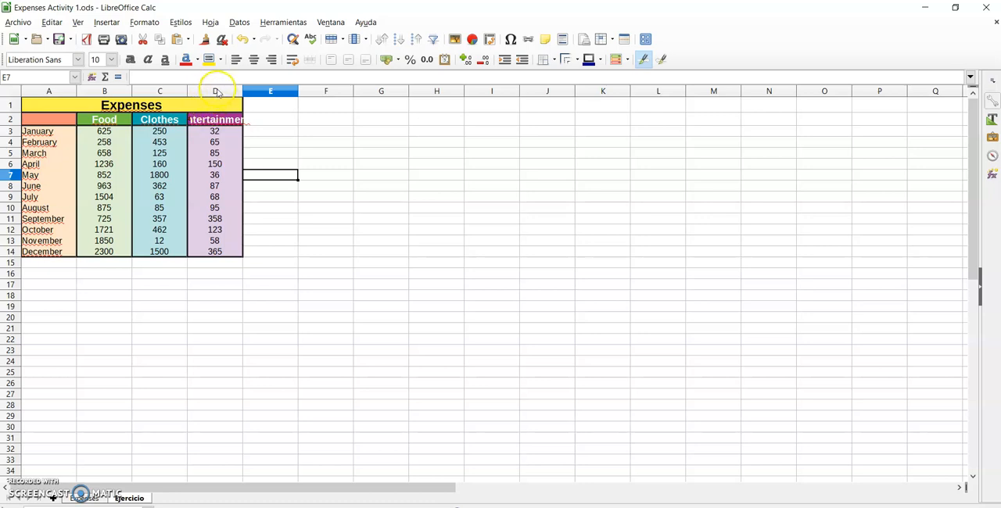
{"action": "left_click_drag", "start_coordinate": [245, 90], "coordinate": [266, 90]}
{"action": "left_click", "coordinate": [356, 112]}
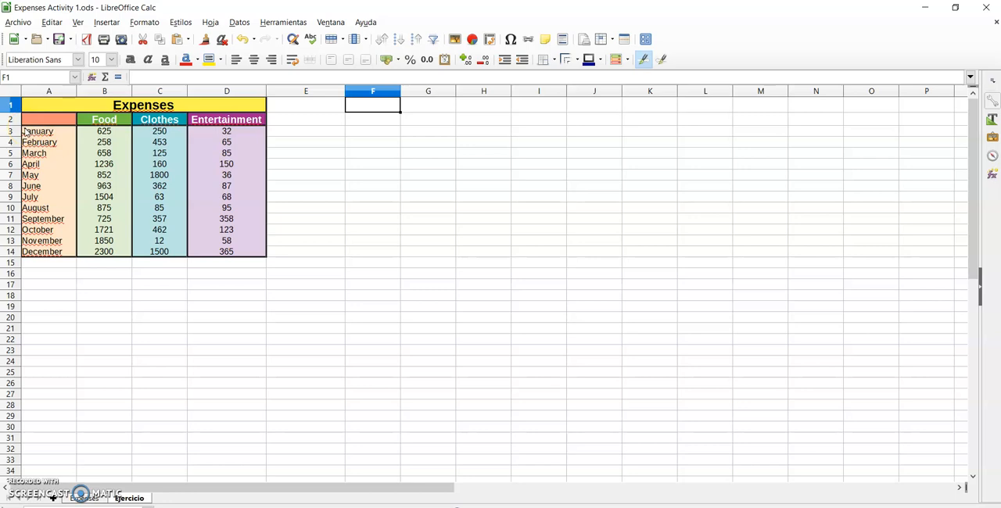
Insert a chart based on A2:D14, excluding the Expenses title row, and move the chart wizard aside
{"action": "left_click_drag", "start_coordinate": [23, 120], "coordinate": [247, 249]}
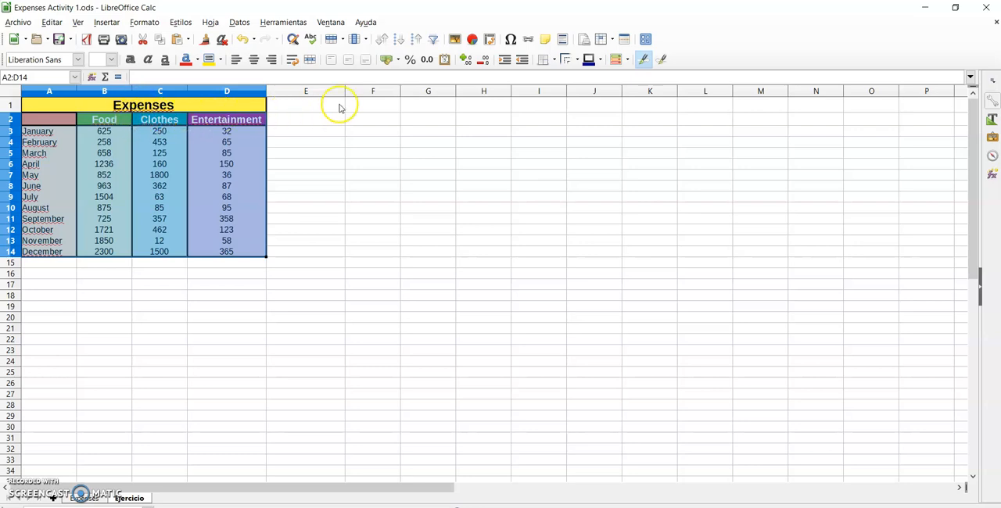
{"action": "left_click", "coordinate": [472, 40]}
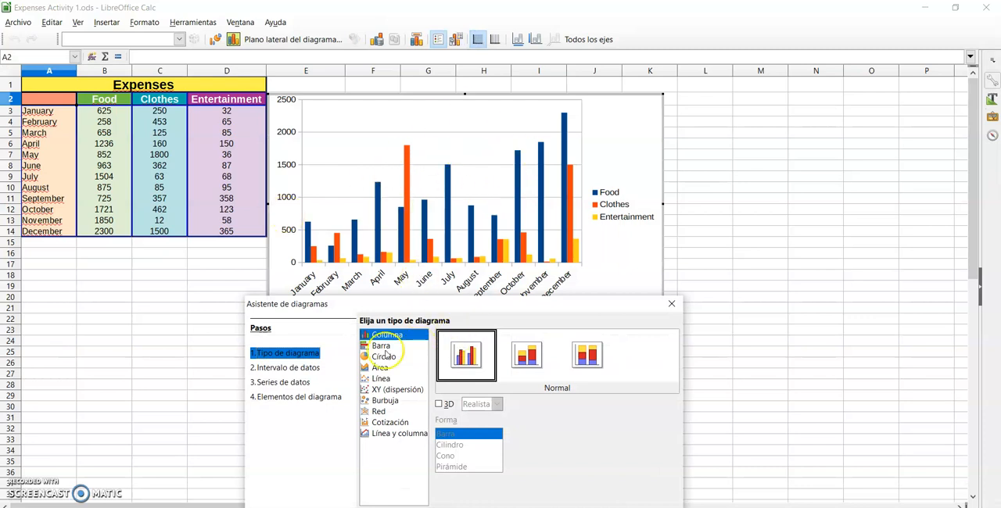
{"action": "left_click_drag", "start_coordinate": [412, 305], "coordinate": [535, 186]}
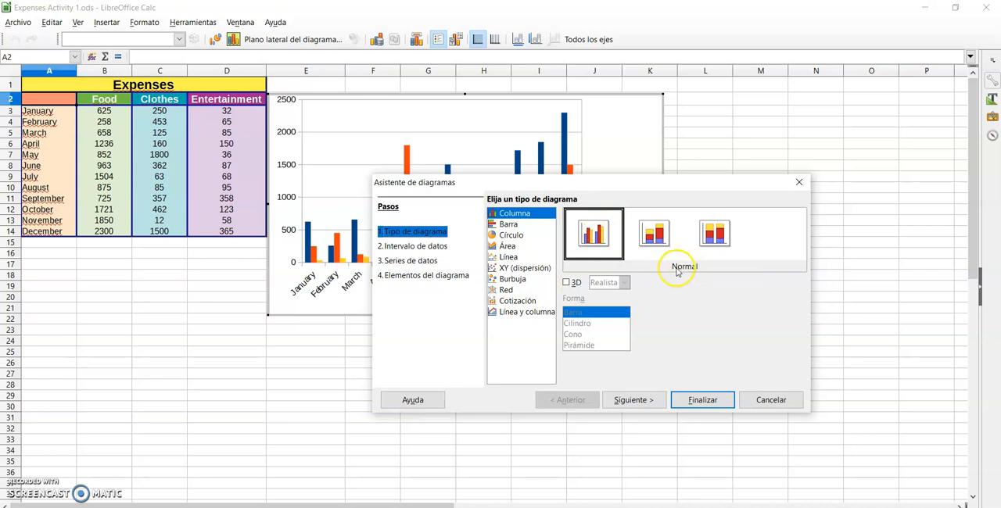
Preview the bar, pie, area and line chart types, and return to the normal column type
{"action": "left_click", "coordinate": [510, 225]}
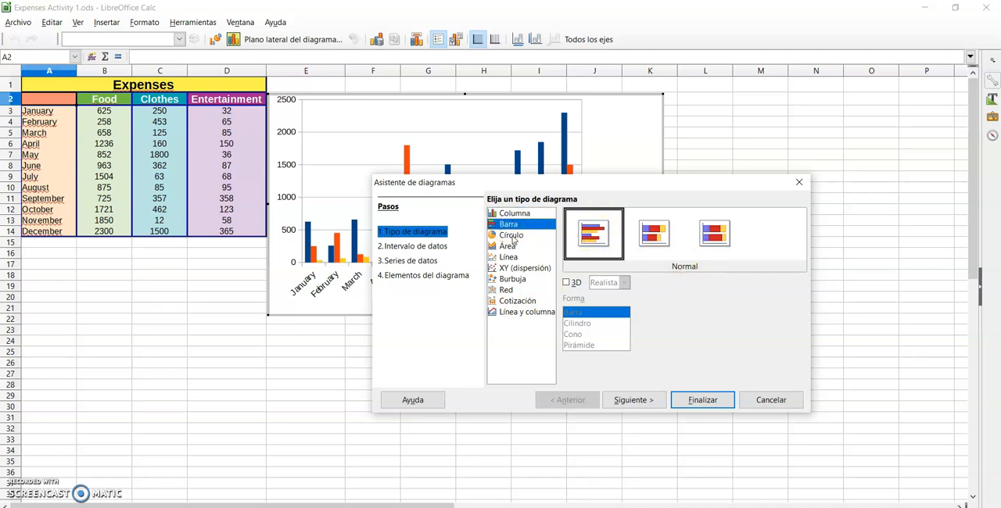
{"action": "left_click", "coordinate": [512, 236]}
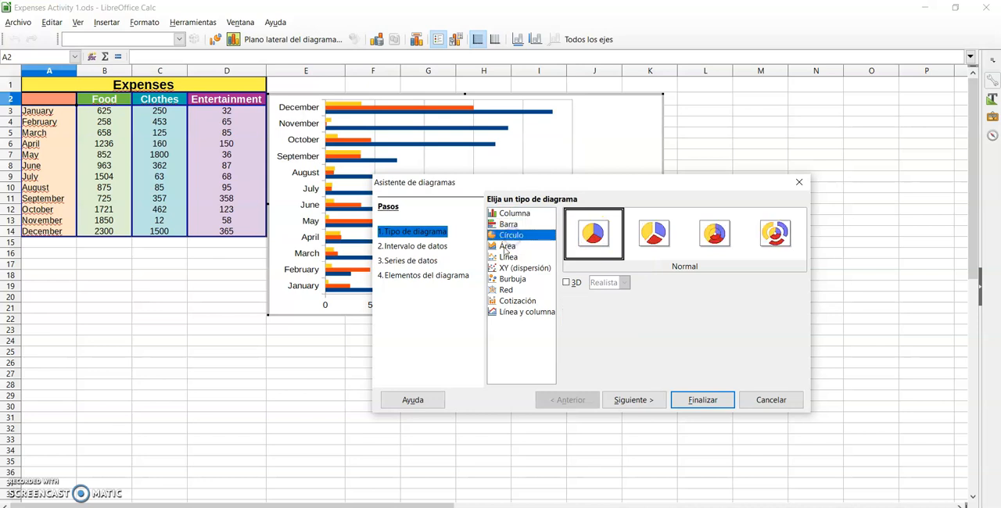
{"action": "left_click", "coordinate": [506, 246]}
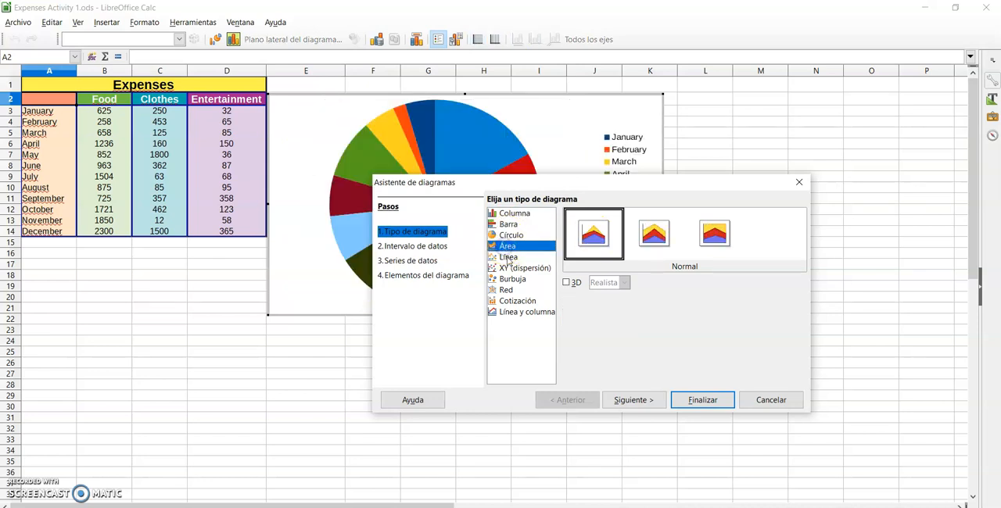
{"action": "left_click", "coordinate": [508, 258]}
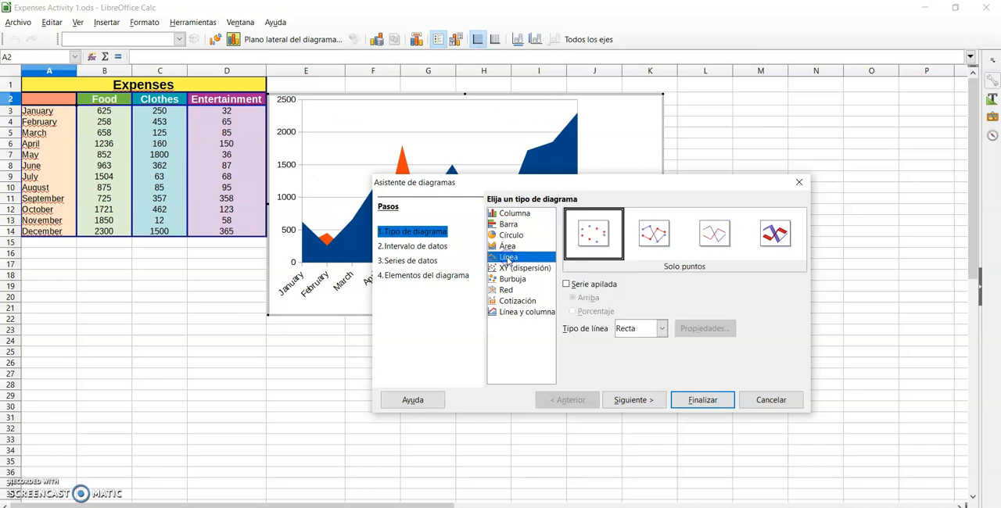
{"action": "left_click", "coordinate": [509, 214]}
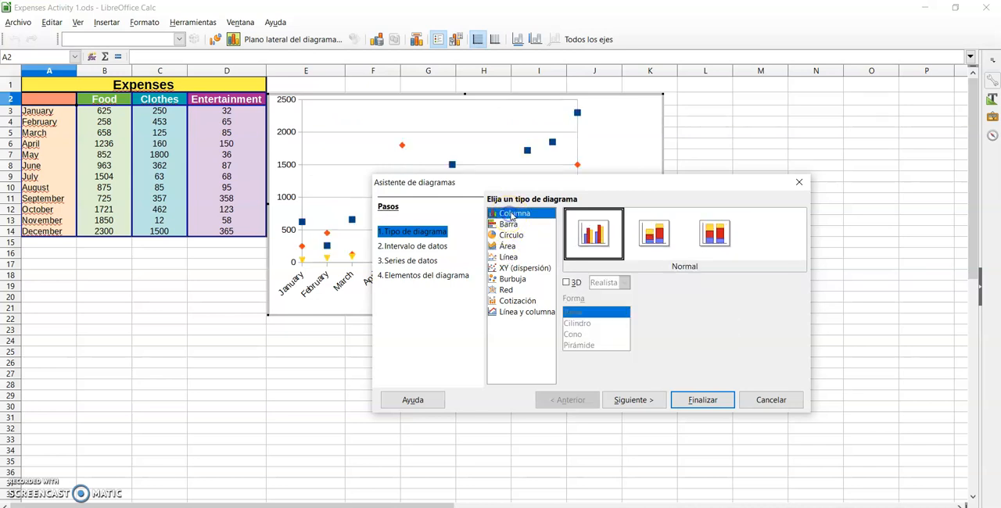
{"action": "left_click", "coordinate": [665, 243]}
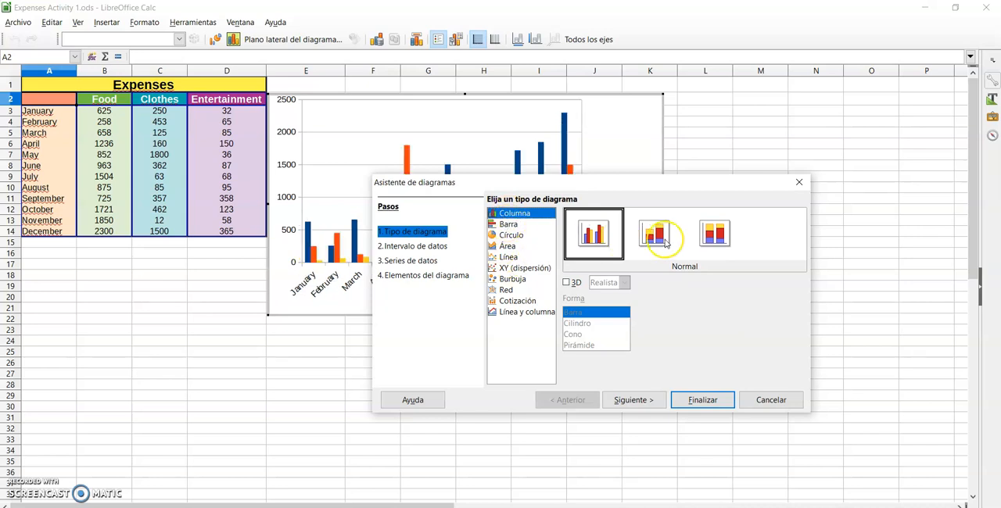
In the data range settings, try the data series in rows and switch back to data series in columns
{"action": "left_click", "coordinate": [384, 247]}
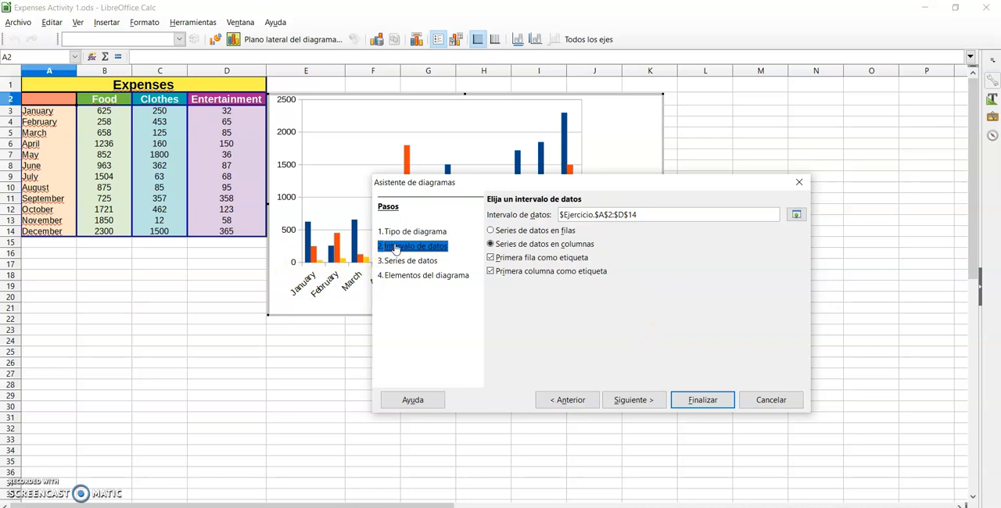
{"action": "left_click", "coordinate": [588, 214]}
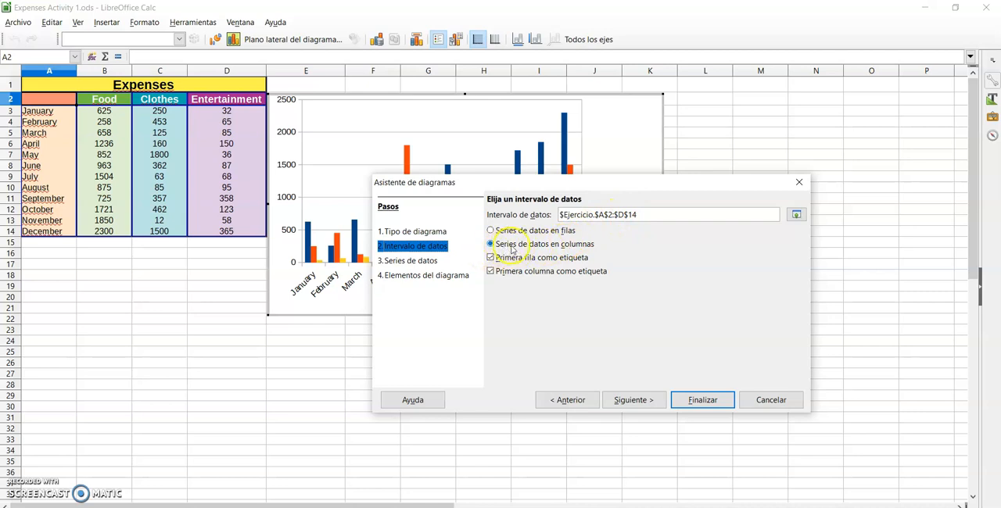
{"action": "left_click", "coordinate": [491, 231]}
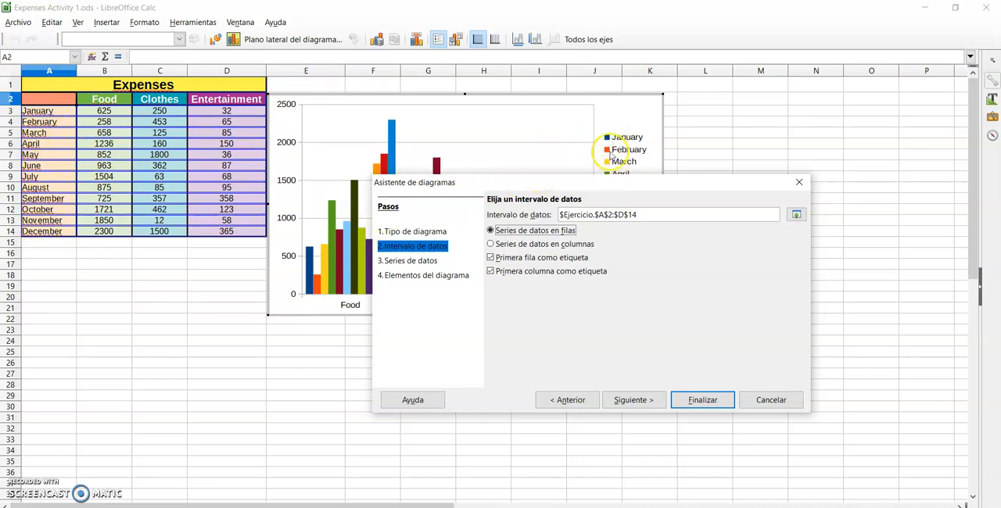
{"action": "left_click", "coordinate": [491, 244]}
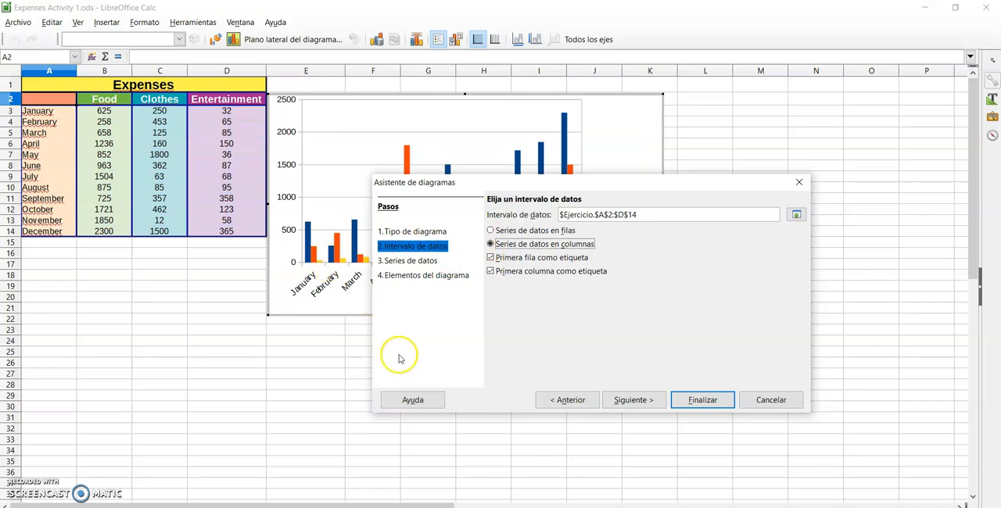
Remove the Entertainment series from the chart's data series
{"action": "left_click", "coordinate": [399, 263]}
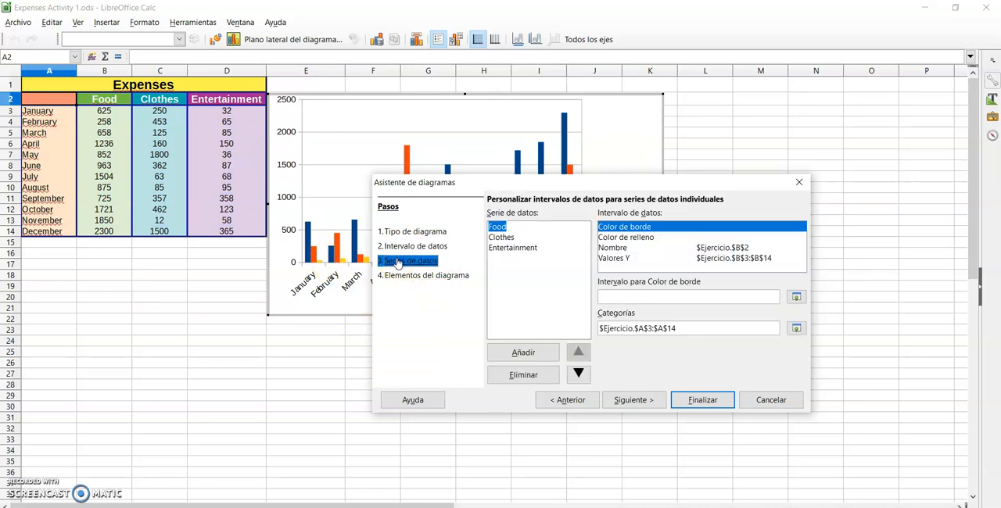
{"action": "left_click", "coordinate": [501, 249]}
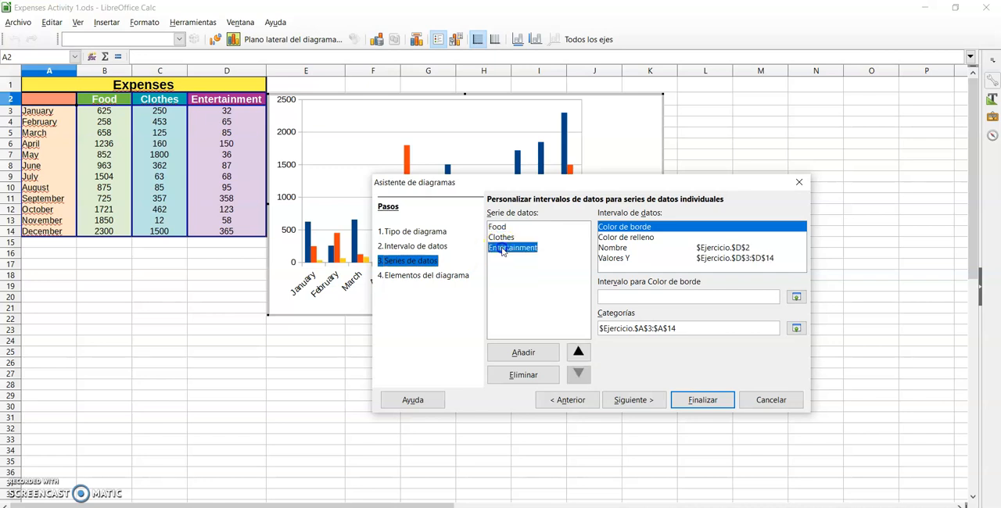
{"action": "left_click", "coordinate": [524, 375]}
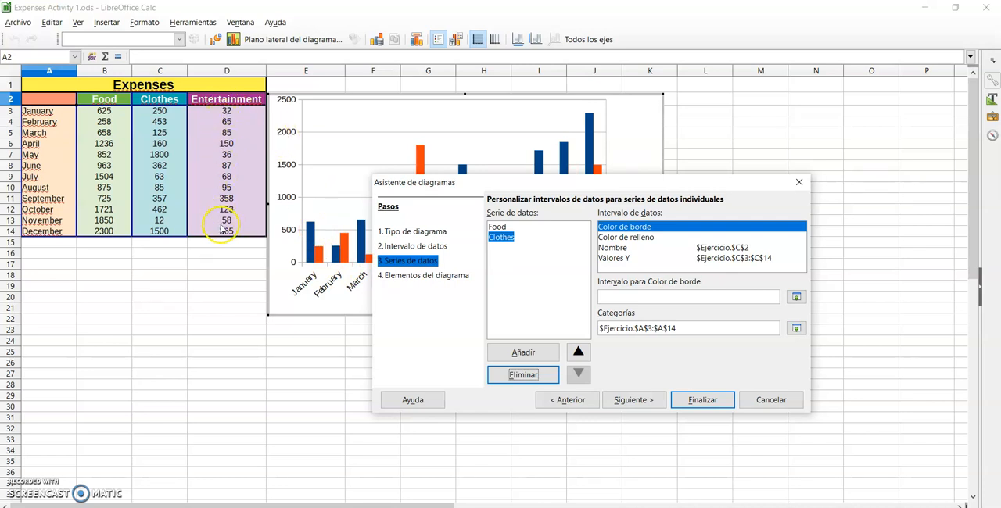
Add a new data series to the chart and take its name from the Entertainment heading in cell D2
{"action": "left_click", "coordinate": [517, 353]}
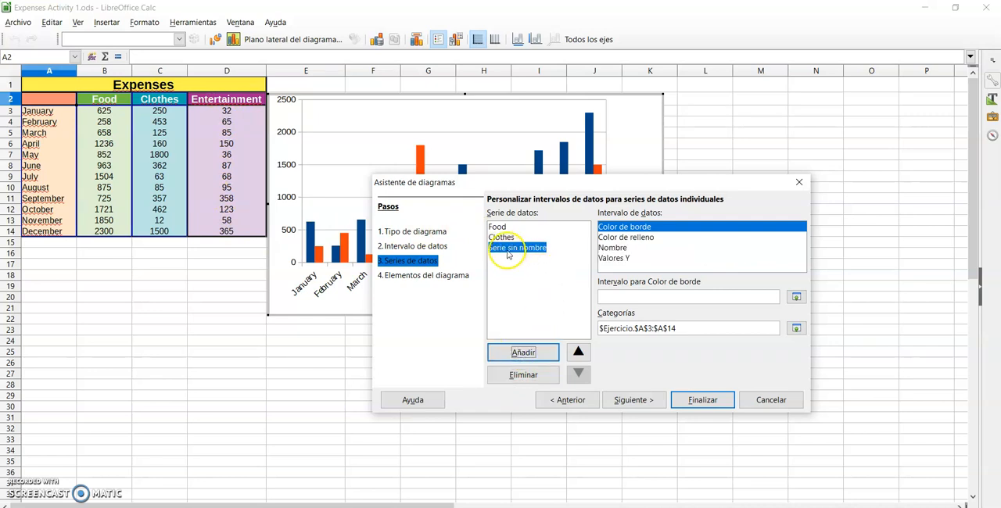
{"action": "left_click", "coordinate": [614, 248]}
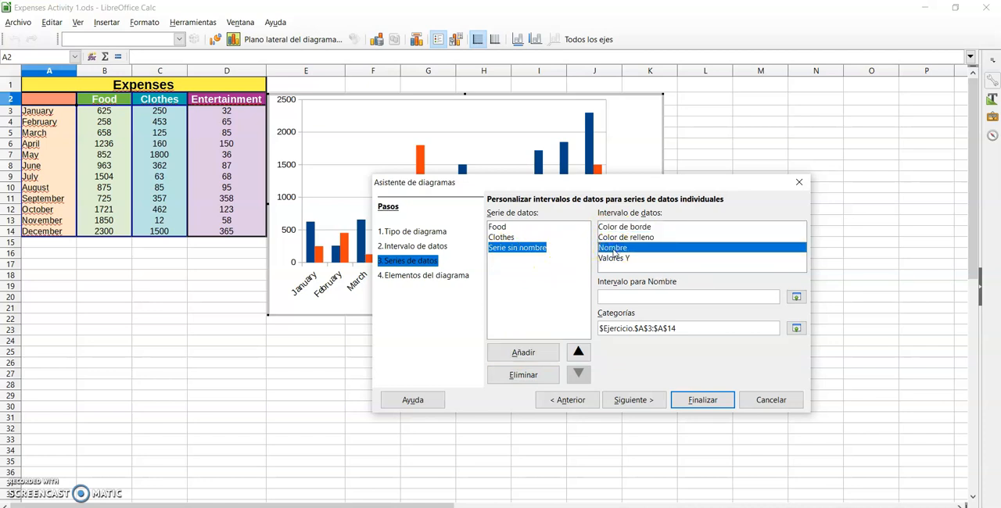
{"action": "left_click", "coordinate": [614, 292]}
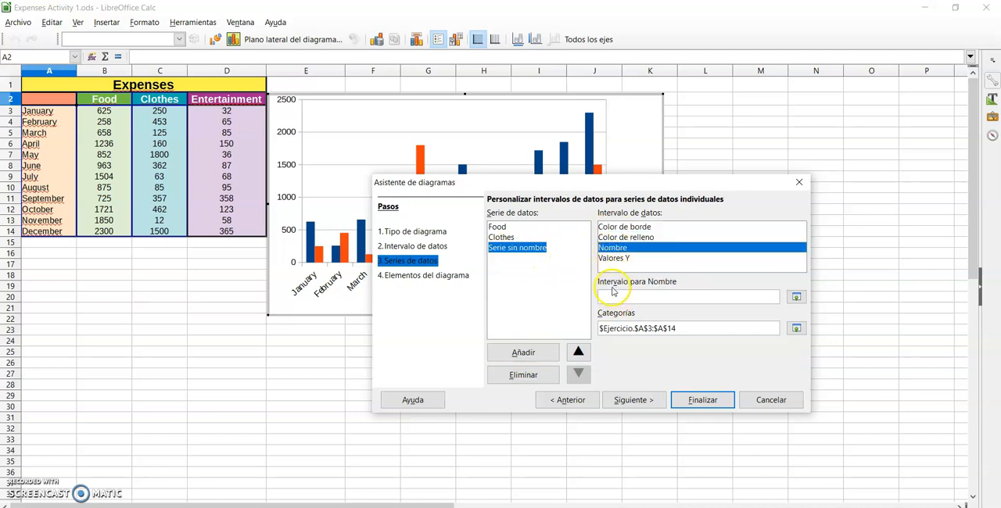
{"action": "left_click", "coordinate": [796, 297]}
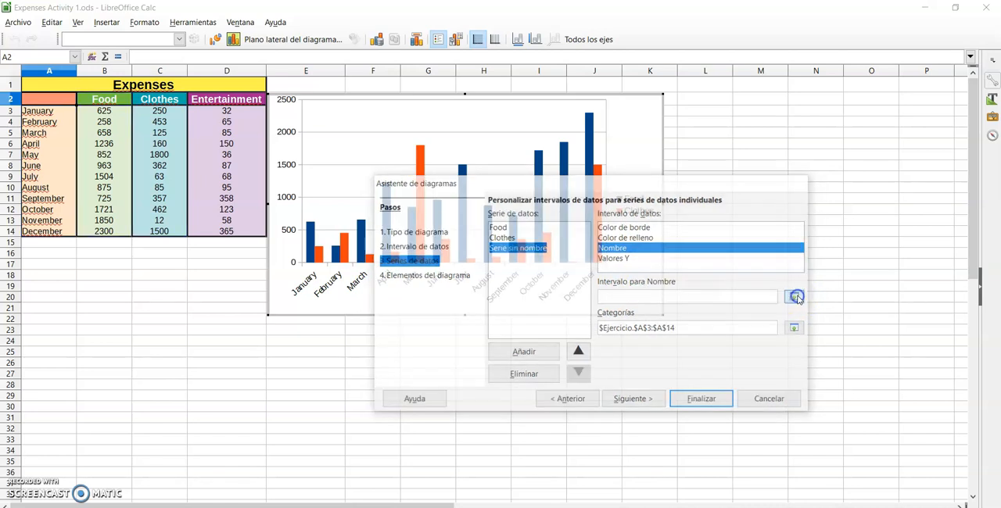
{"action": "left_click", "coordinate": [219, 104]}
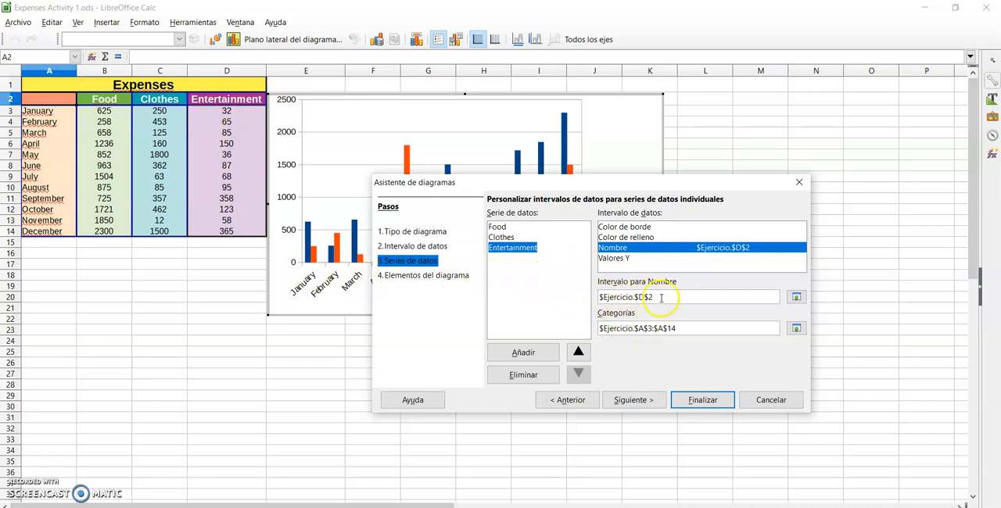
Set the Y values range of the Entertainment series to D3:D14 by selecting the cells on the sheet
{"action": "left_click", "coordinate": [617, 258]}
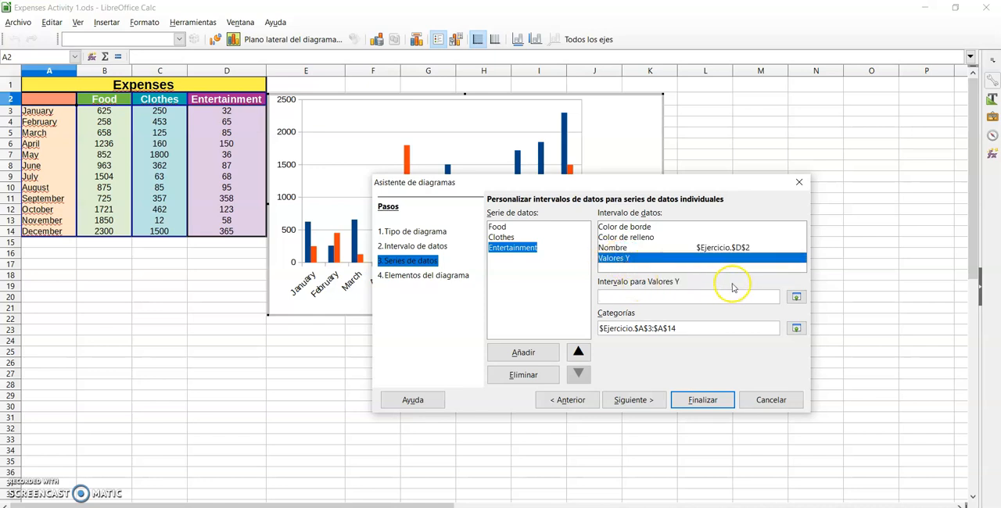
{"action": "left_click", "coordinate": [796, 297]}
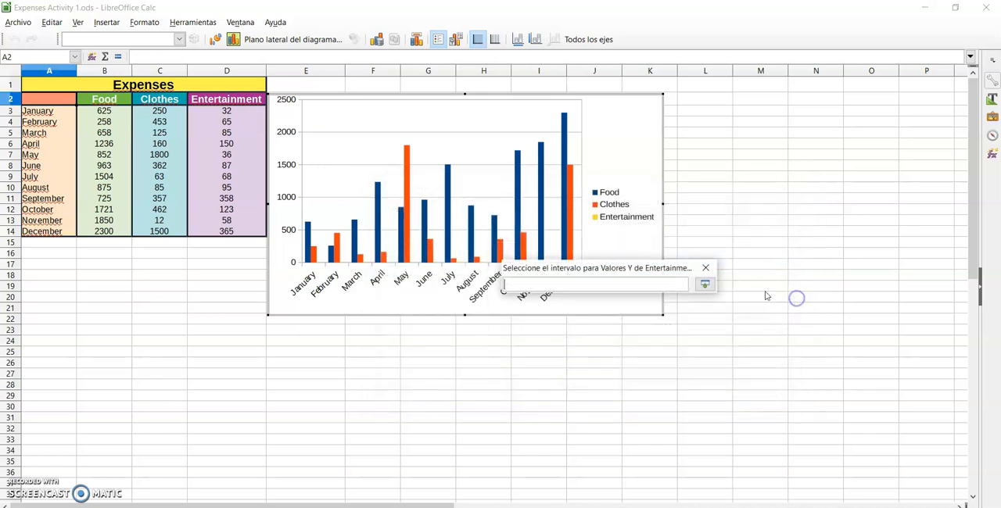
{"action": "left_click", "coordinate": [227, 111]}
{"action": "left_click_drag", "start_coordinate": [227, 112], "coordinate": [226, 230]}
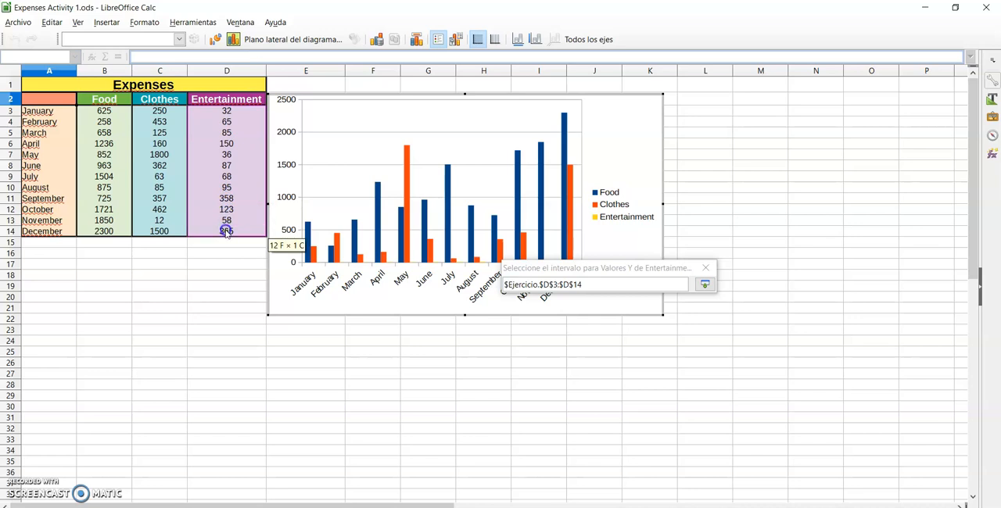
{"action": "left_click_drag", "start_coordinate": [225, 232], "coordinate": [226, 233]}
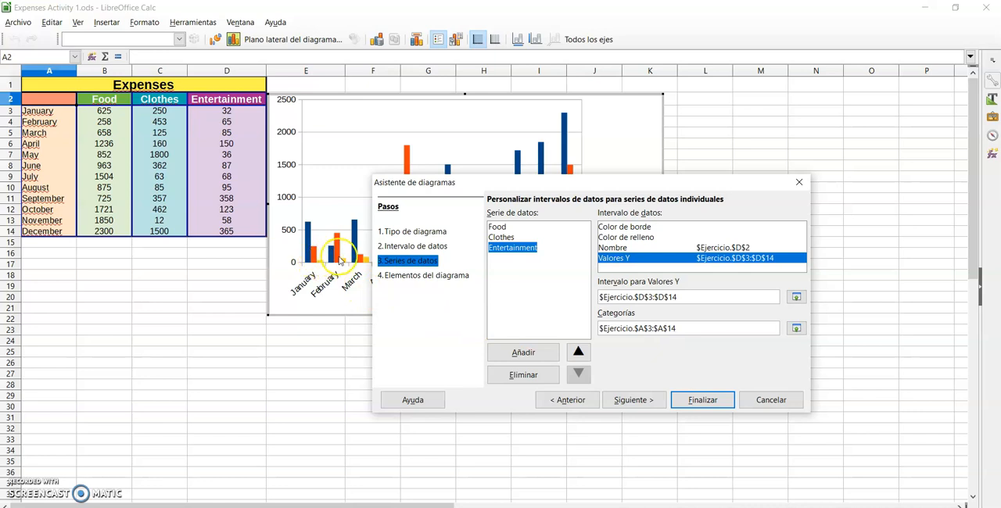
Delete the re-added Entertainment series, keeping only Food and Clothes
{"action": "left_click", "coordinate": [522, 375]}
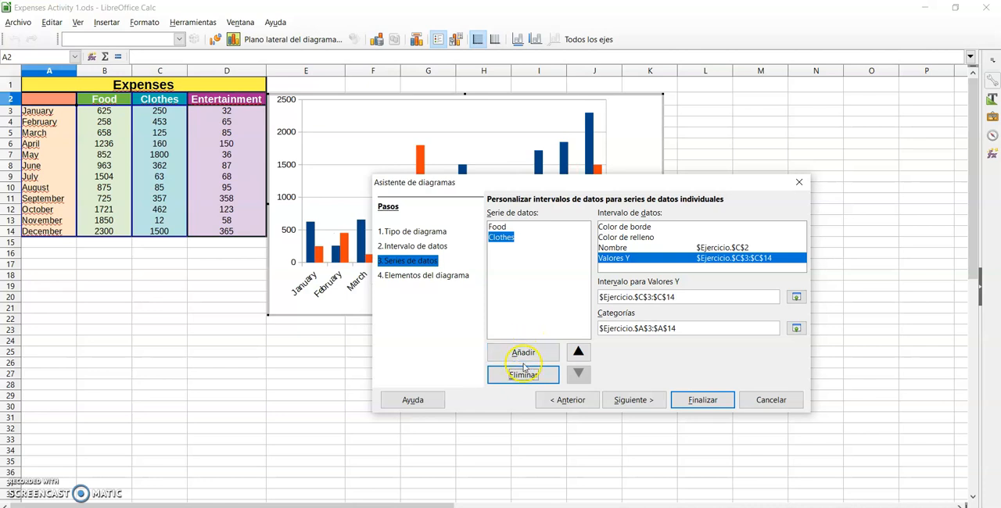
Open the chart elements settings, move the wizard clear of the chart, and turn off the legend
{"action": "left_click", "coordinate": [409, 278]}
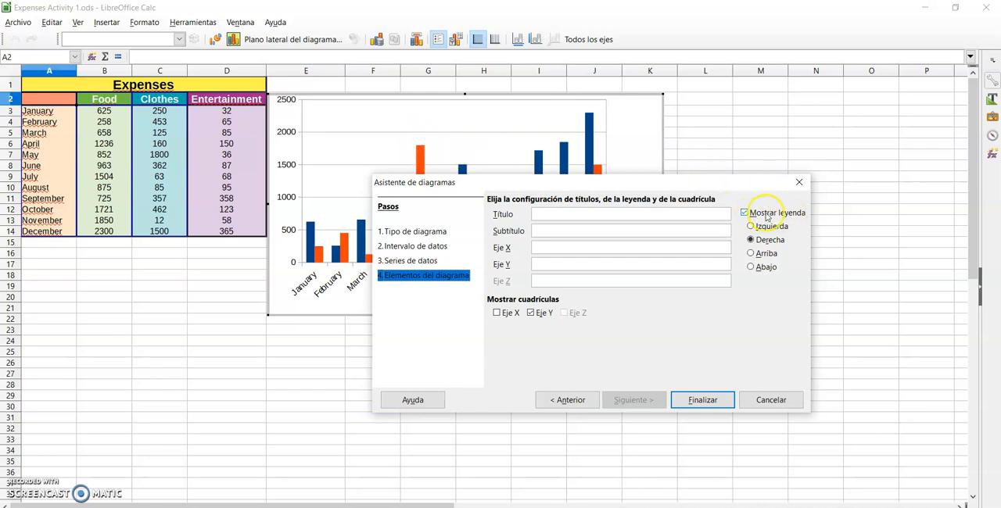
{"action": "left_click_drag", "start_coordinate": [633, 181], "coordinate": [648, 277]}
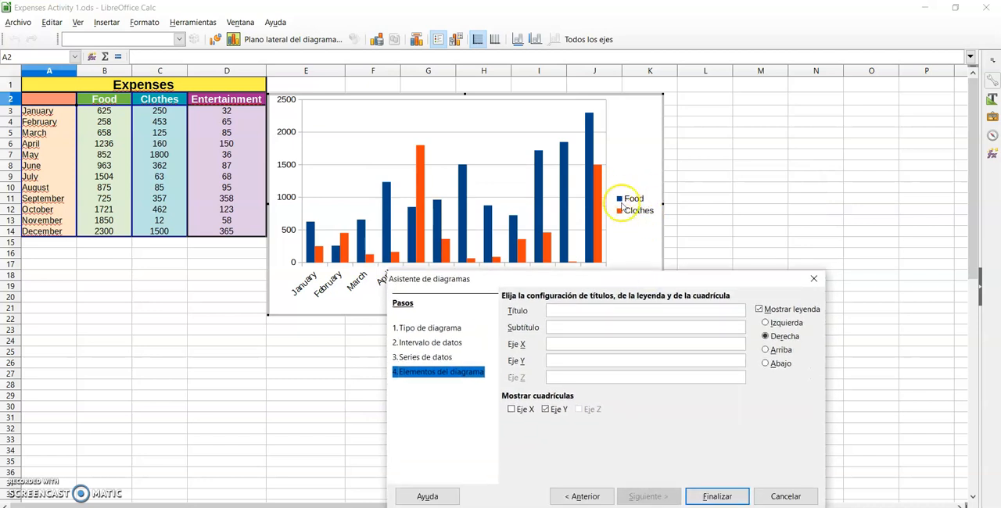
{"action": "left_click", "coordinate": [758, 311]}
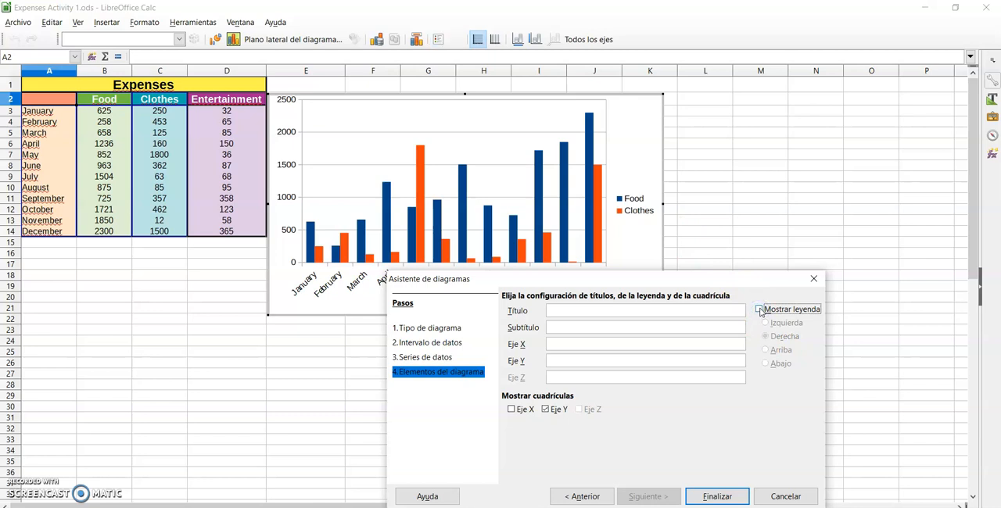
Show the legend on the right again and finish the chart with title "Expenses in 2021", X axis title "Months" and Y axis title "Euros"
{"action": "left_click", "coordinate": [759, 310]}
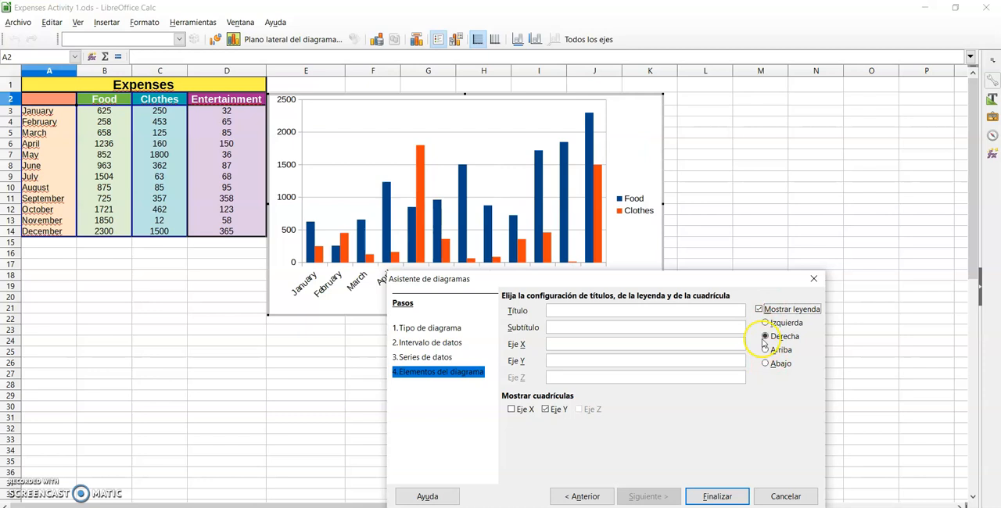
{"action": "left_click", "coordinate": [558, 310]}
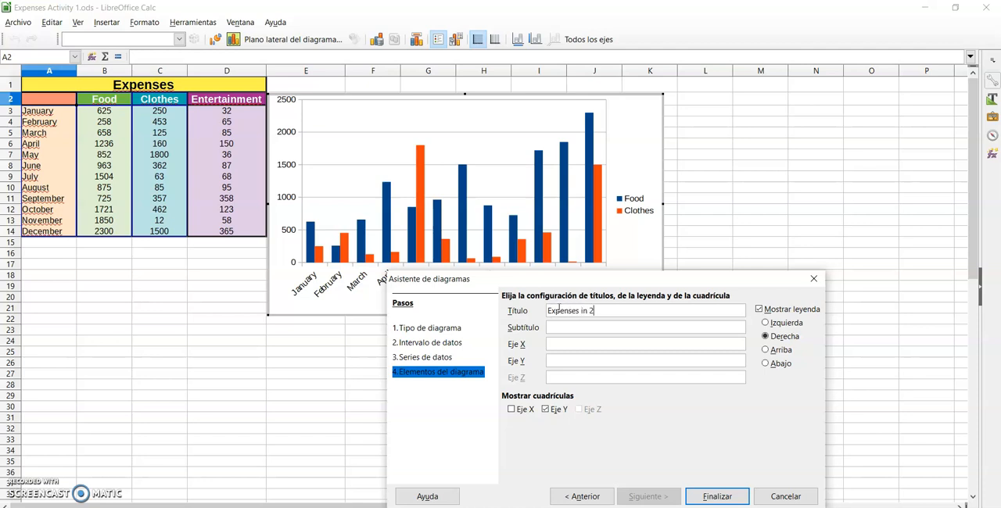
{"action": "left_click", "coordinate": [558, 328]}
{"action": "left_click", "coordinate": [556, 345]}
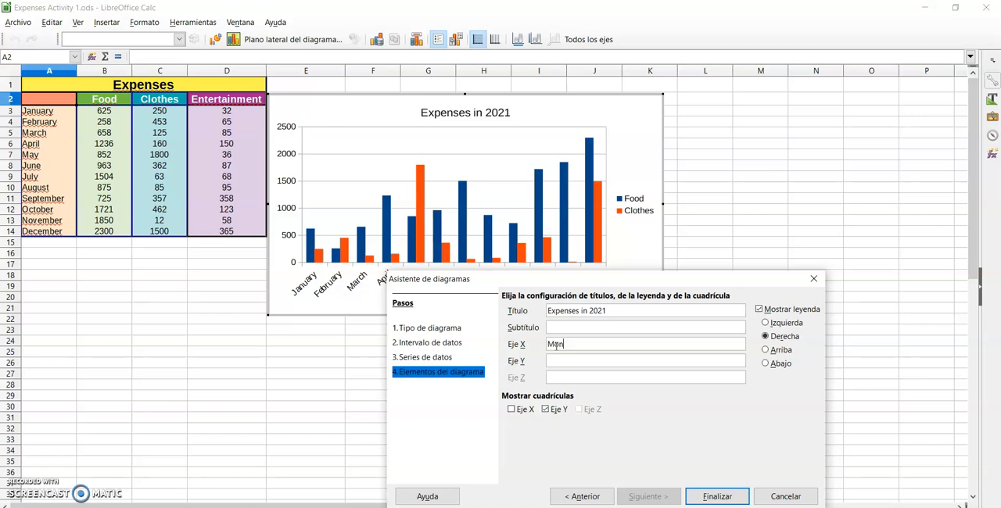
{"action": "left_click", "coordinate": [558, 358]}
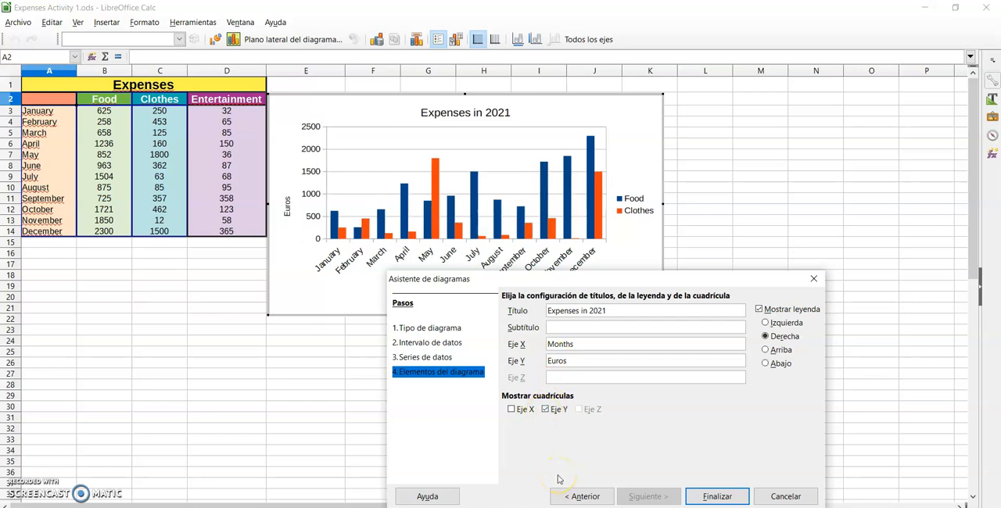
{"action": "left_click", "coordinate": [717, 496]}
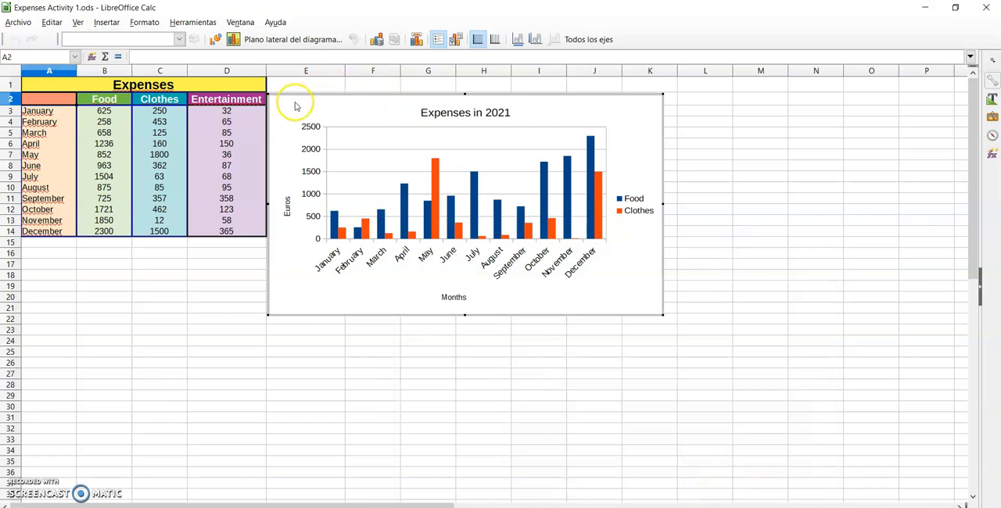
Move the chart away from the data table, widen it slightly on its left side, and leave chart editing
{"action": "left_click", "coordinate": [342, 113]}
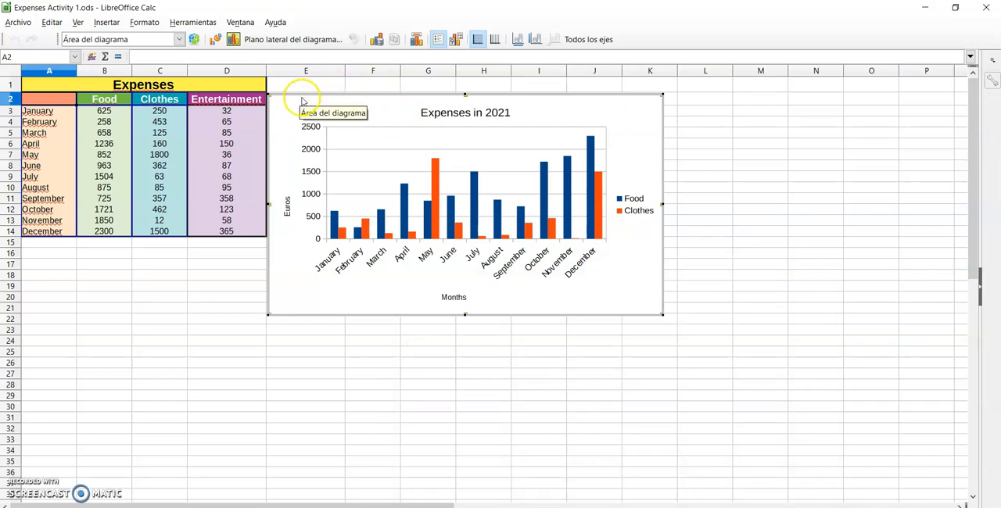
{"action": "left_click_drag", "start_coordinate": [303, 94], "coordinate": [373, 114]}
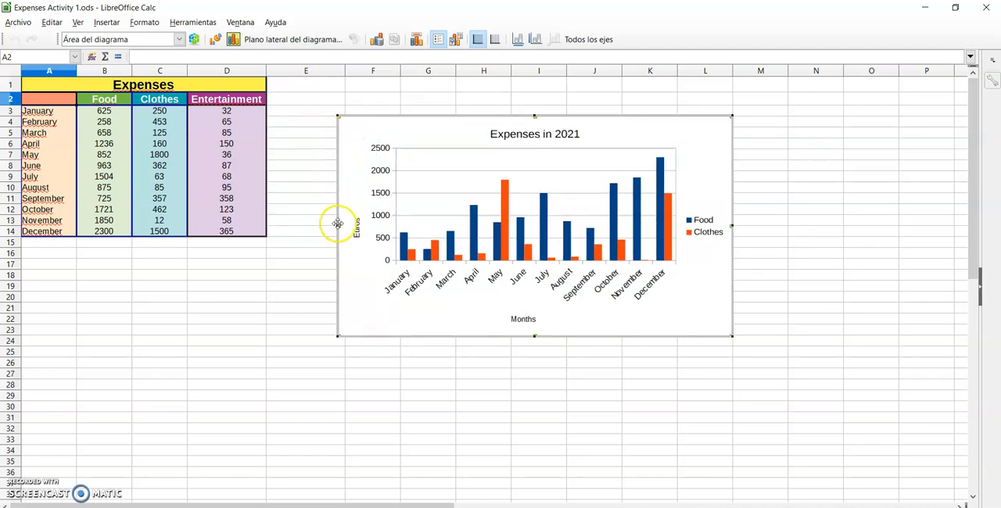
{"action": "left_click_drag", "start_coordinate": [337, 225], "coordinate": [323, 227]}
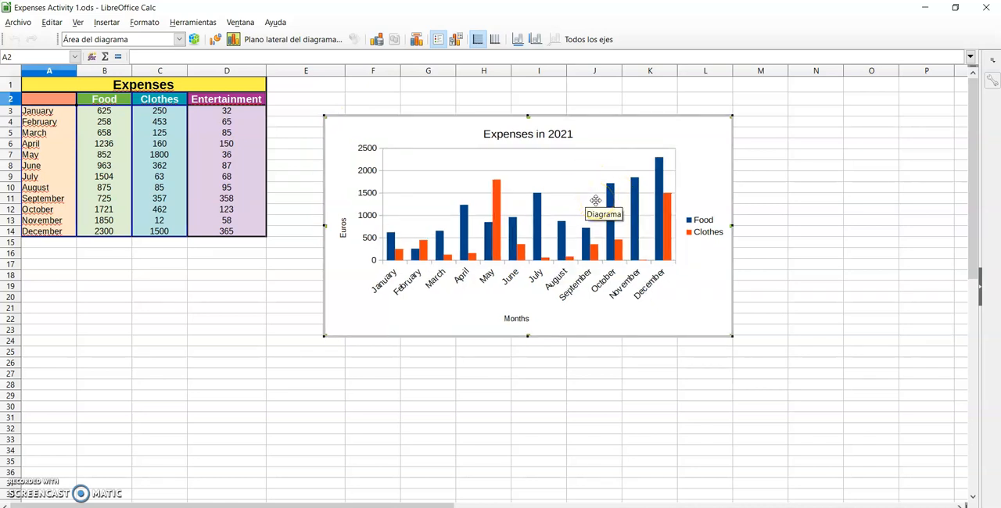
{"action": "left_click", "coordinate": [565, 176]}
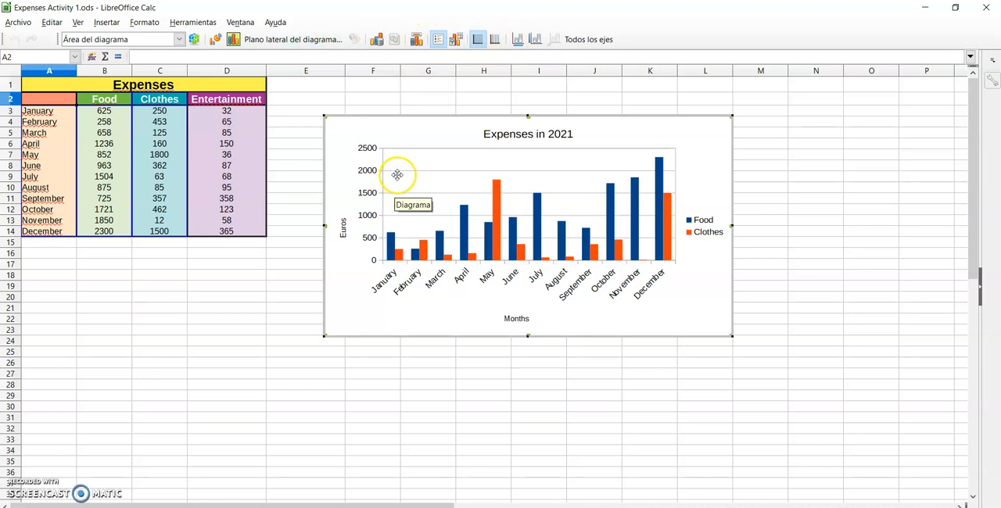
{"action": "left_click", "coordinate": [236, 371]}
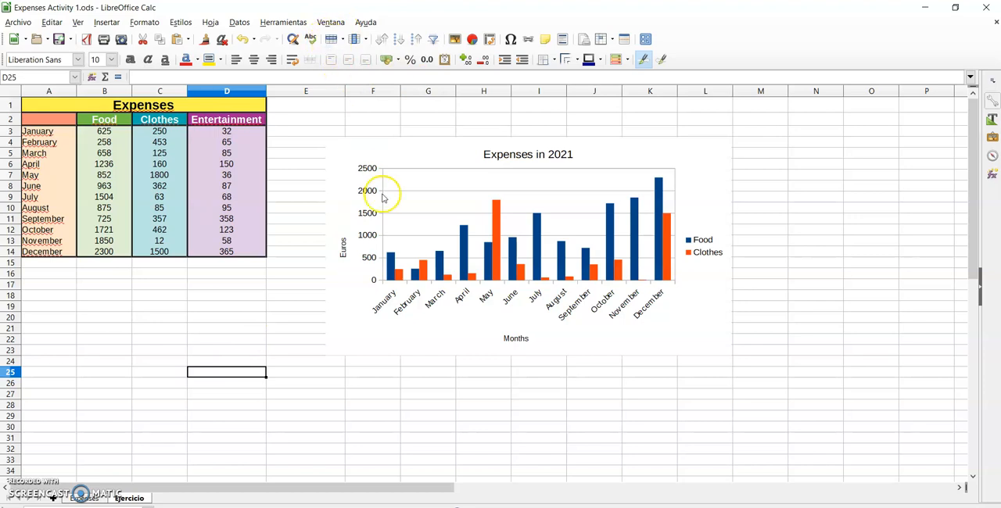
Reopen the chart for editing and set its horizontal gridlines to show both major and minor lines
{"action": "double_click", "coordinate": [350, 149]}
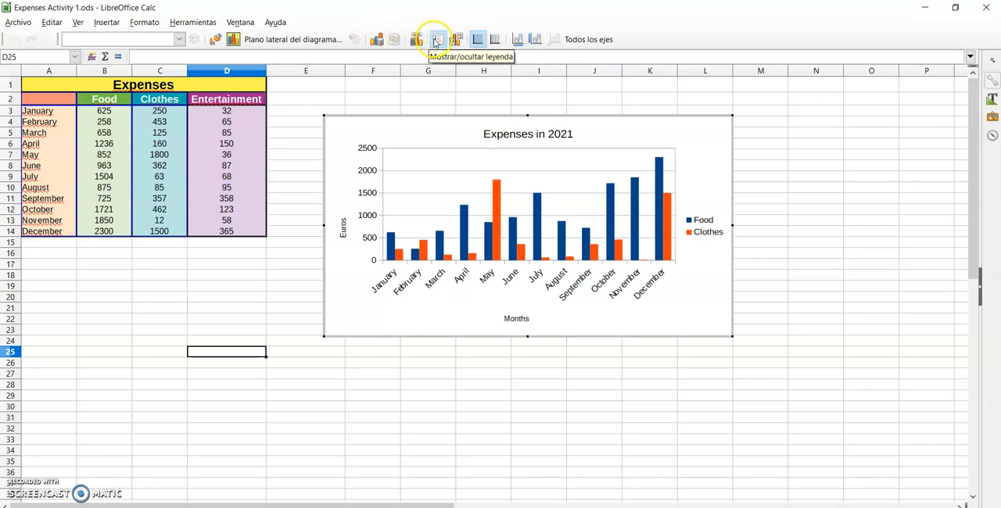
{"action": "left_click", "coordinate": [475, 44]}
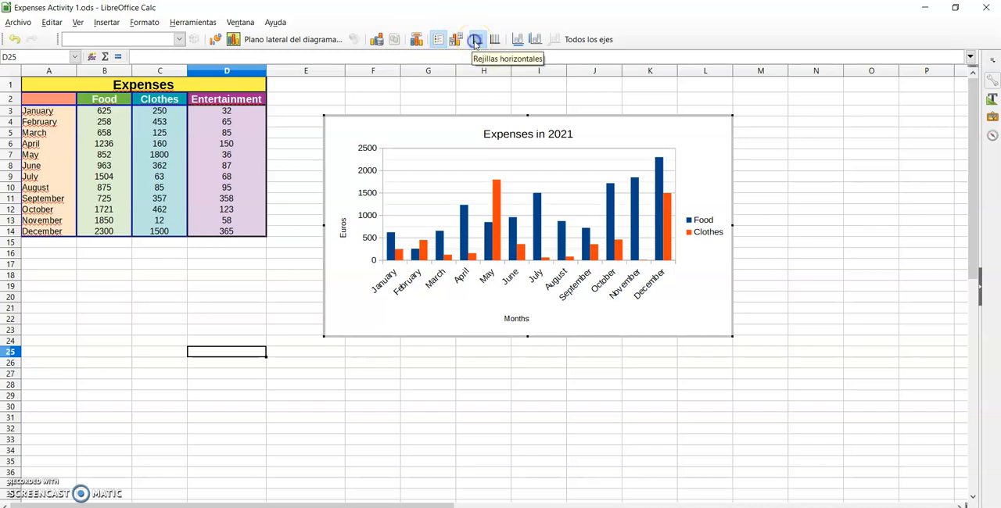
{"action": "left_click", "coordinate": [476, 44]}
{"action": "left_click", "coordinate": [475, 43]}
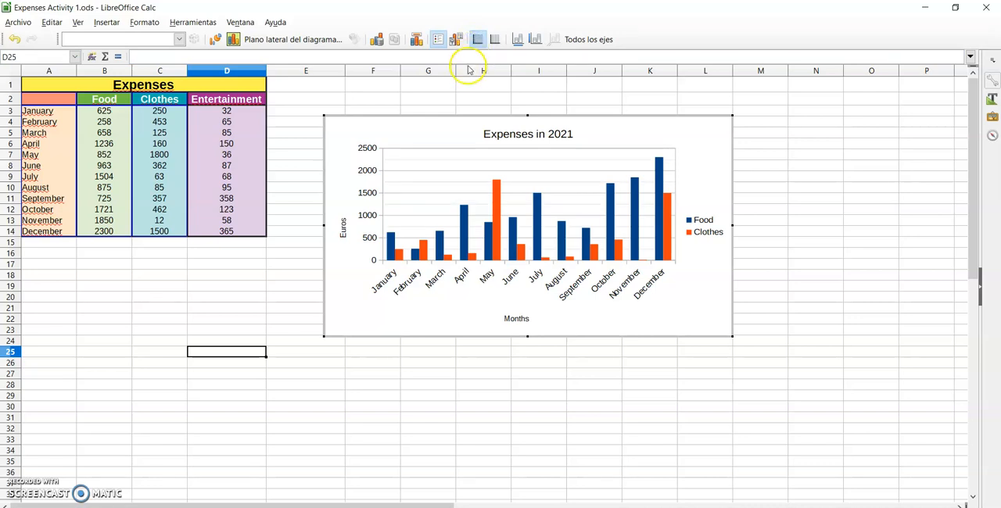
Try the vertical gridlines on the chart and turn them off again
{"action": "left_click", "coordinate": [494, 40]}
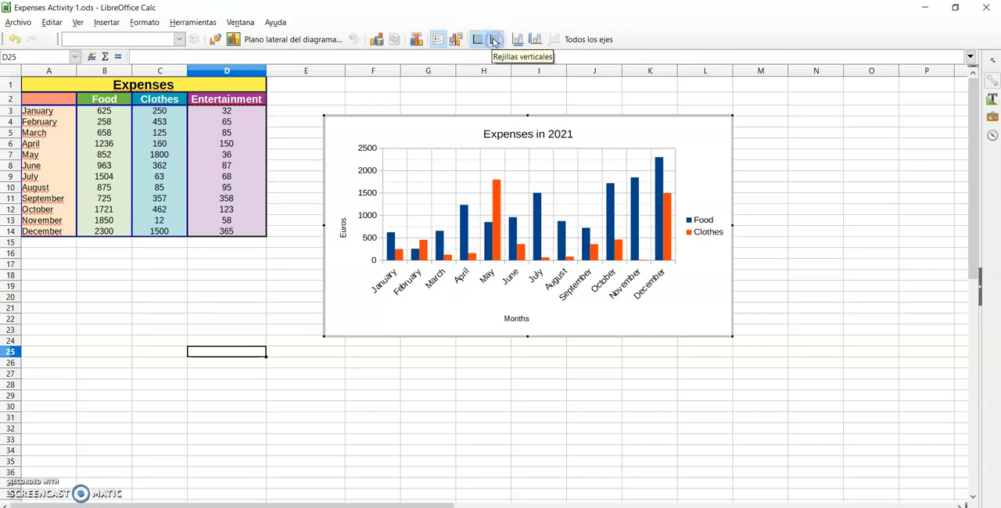
{"action": "left_click", "coordinate": [494, 41]}
{"action": "left_click", "coordinate": [494, 41]}
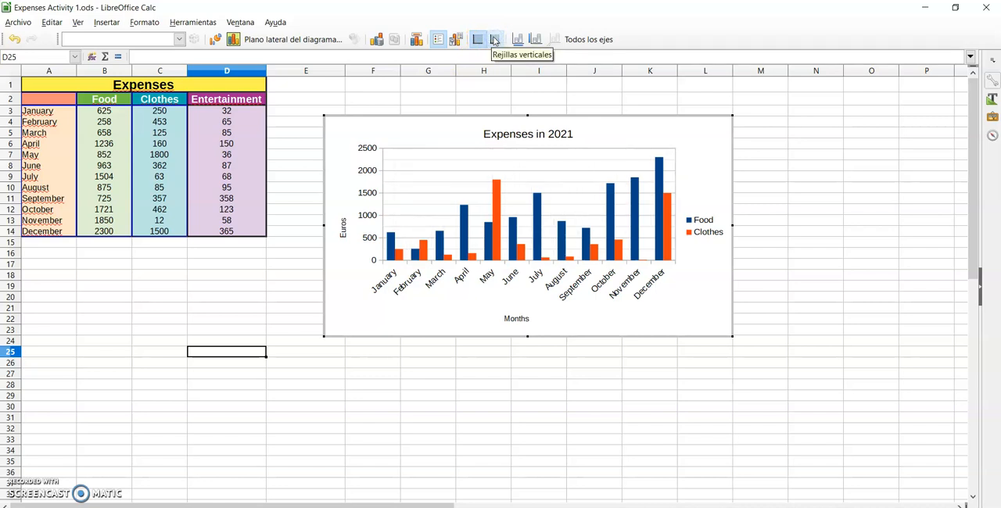
{"action": "left_click", "coordinate": [517, 40]}
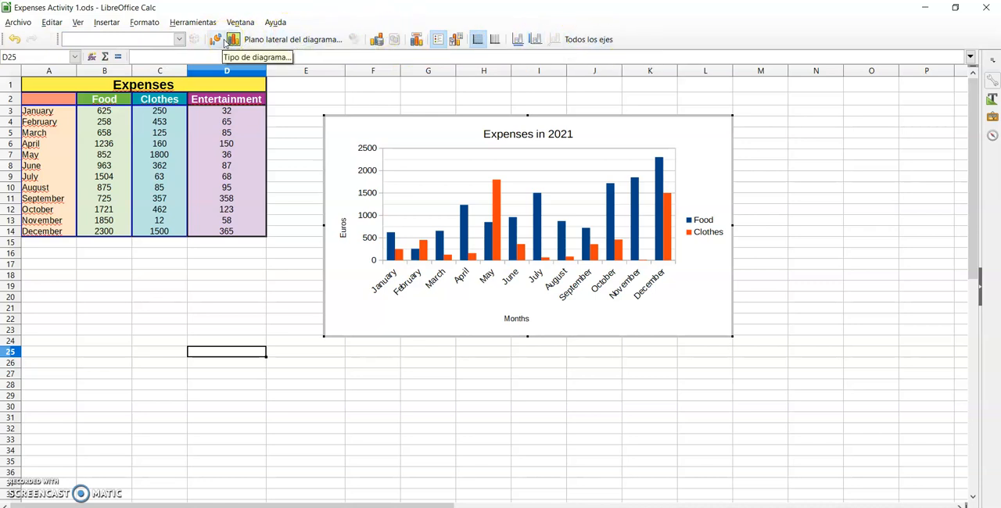
Give the chart area (Área del diagrama) a Continuo border in DarkOrange with a width of 0,20 cm
{"action": "left_click", "coordinate": [180, 40]}
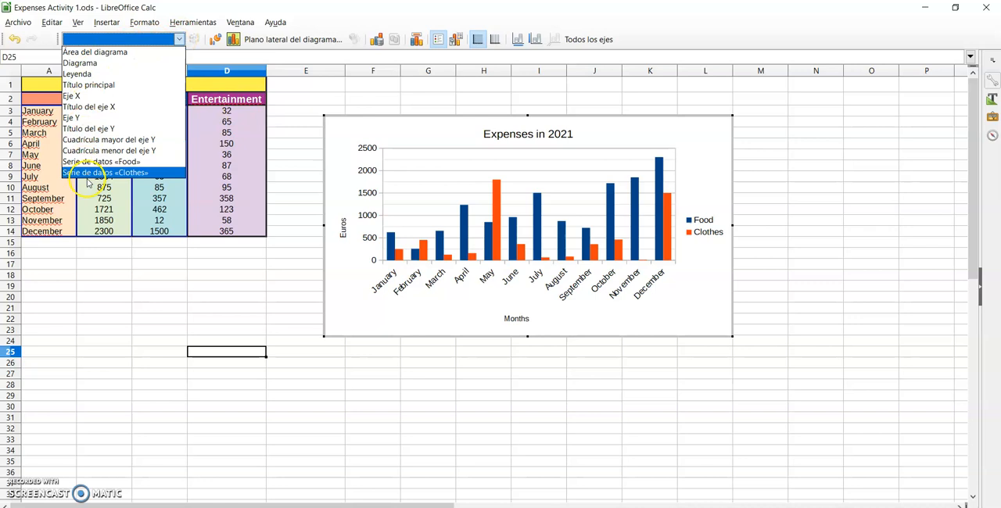
{"action": "left_click", "coordinate": [82, 150]}
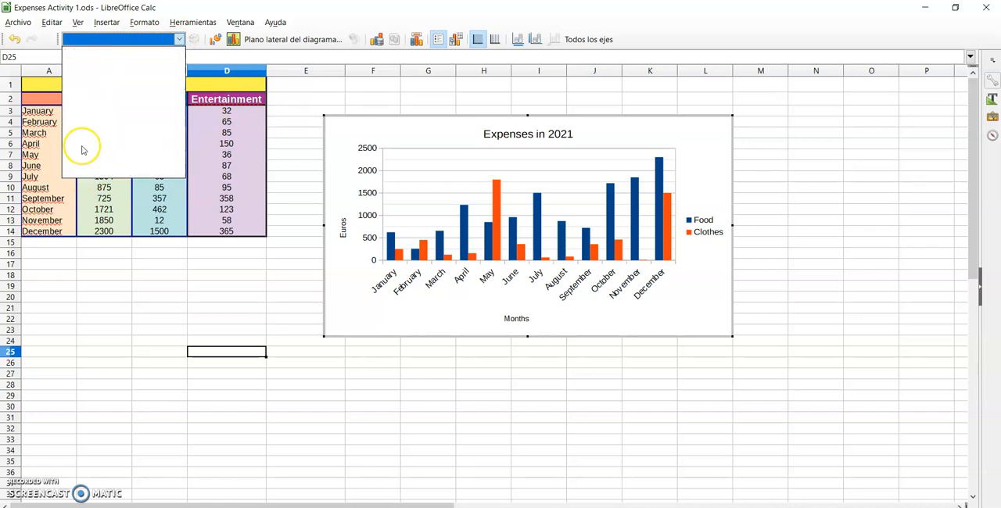
{"action": "left_click", "coordinate": [170, 43]}
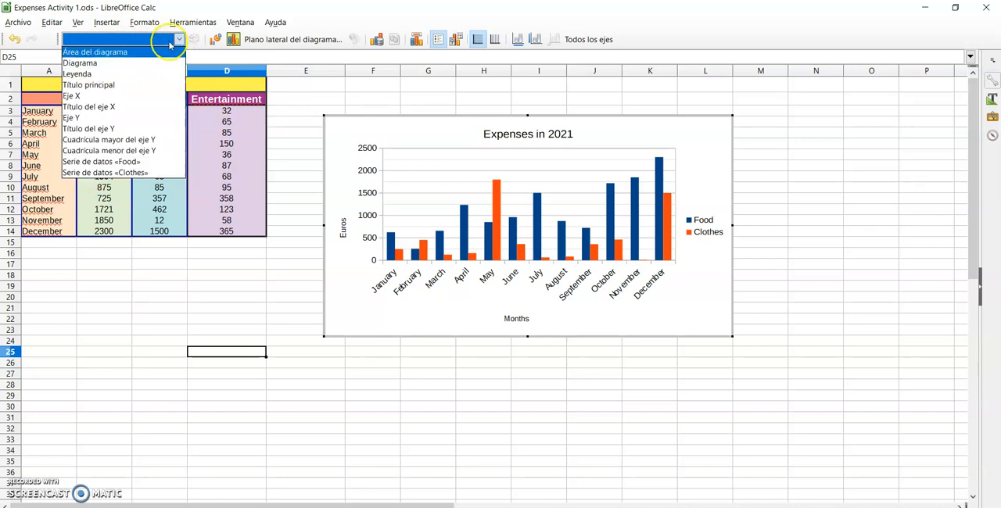
{"action": "left_click", "coordinate": [94, 53]}
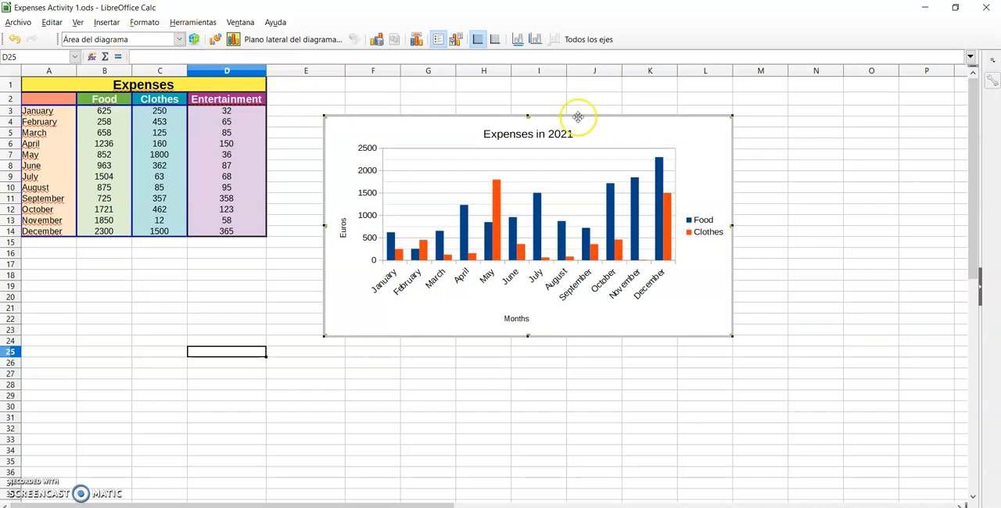
{"action": "left_click", "coordinate": [194, 40]}
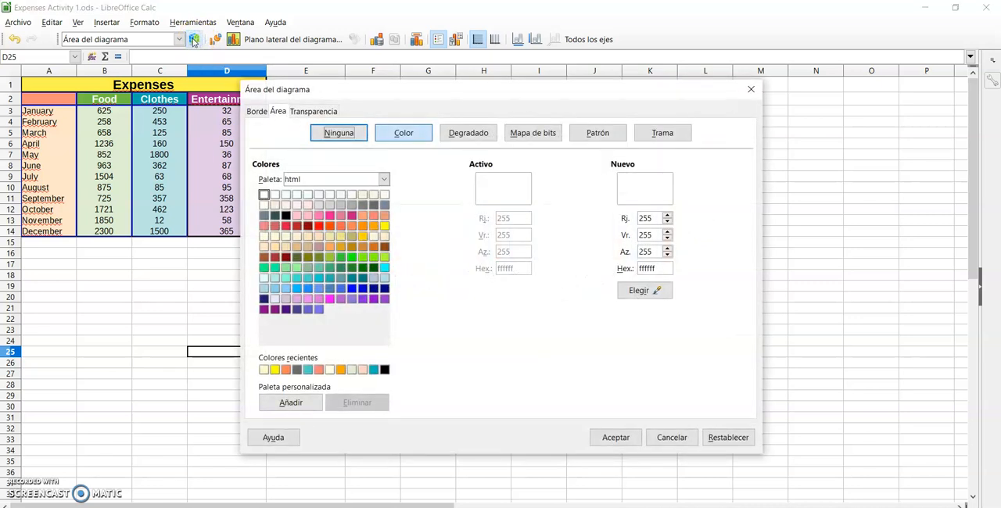
{"action": "left_click", "coordinate": [256, 111]}
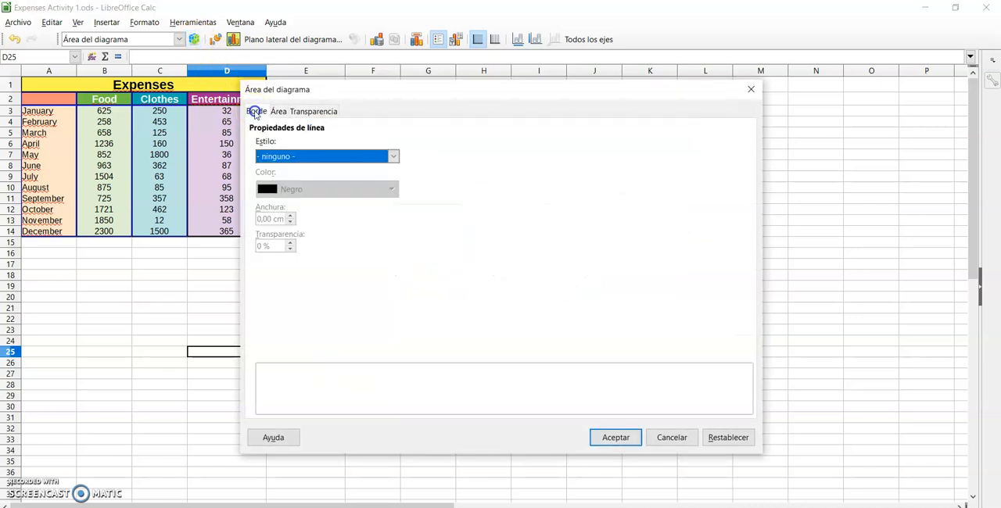
{"action": "left_click", "coordinate": [394, 157]}
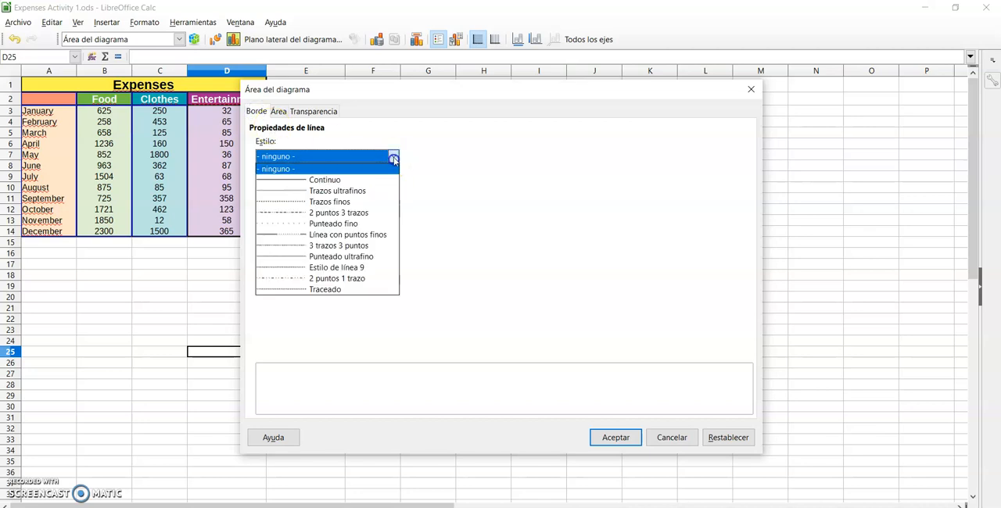
{"action": "left_click", "coordinate": [331, 181]}
{"action": "left_click", "coordinate": [290, 189]}
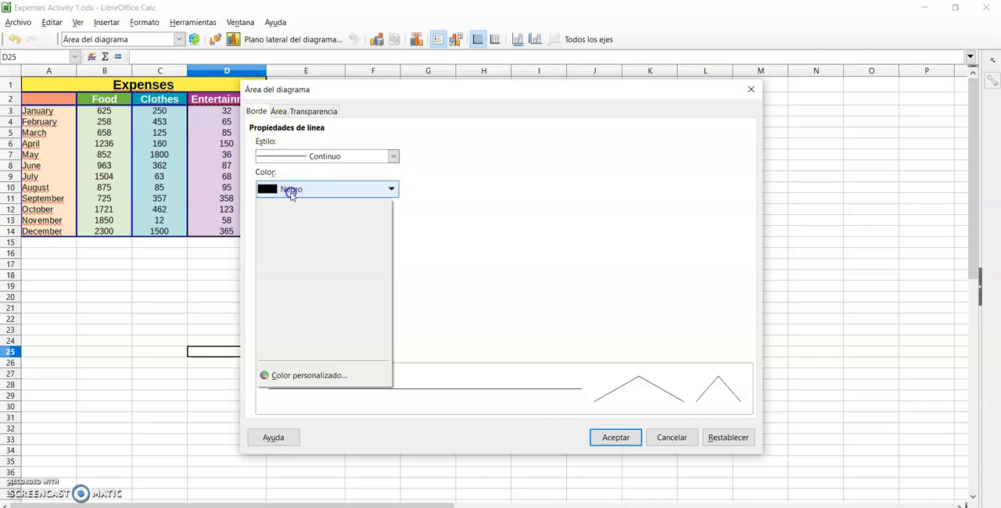
{"action": "left_click", "coordinate": [354, 251]}
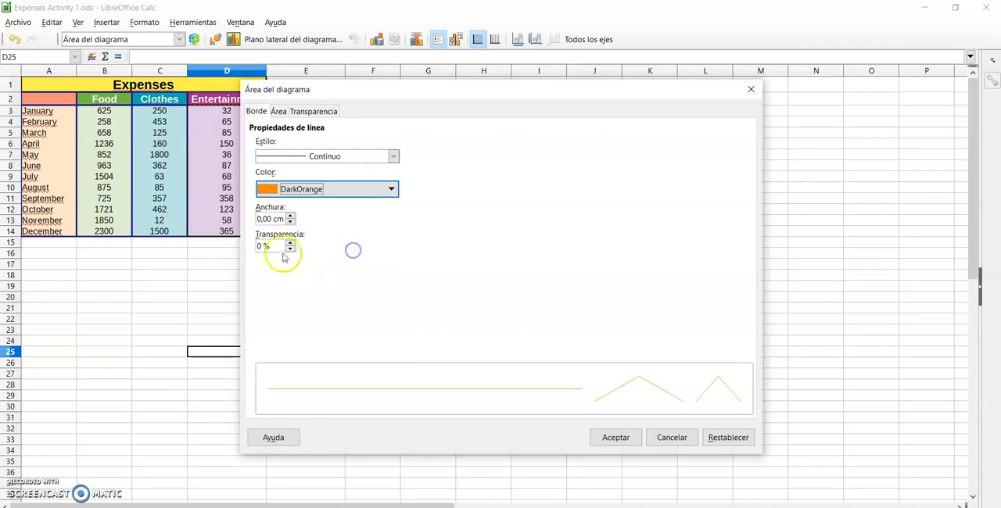
{"action": "left_click", "coordinate": [291, 217]}
{"action": "left_click", "coordinate": [291, 216]}
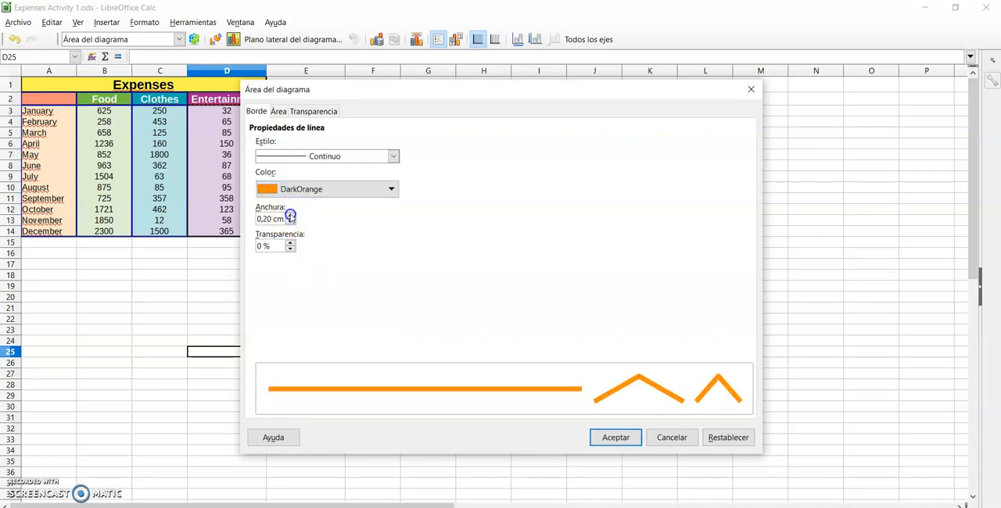
{"action": "left_click", "coordinate": [617, 438]}
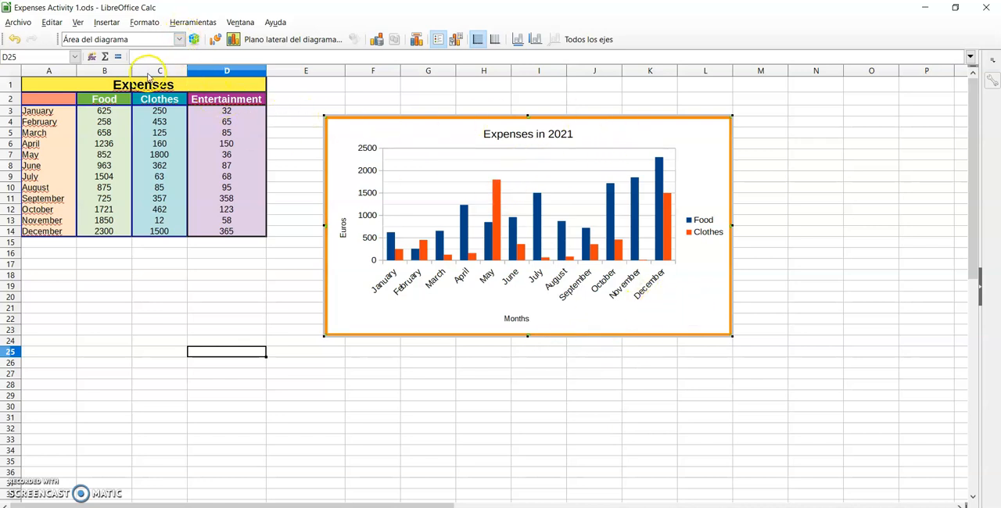
Fill the chart area (Área del diagrama) with the solid light yellow colour fffacd
{"action": "left_click", "coordinate": [179, 39]}
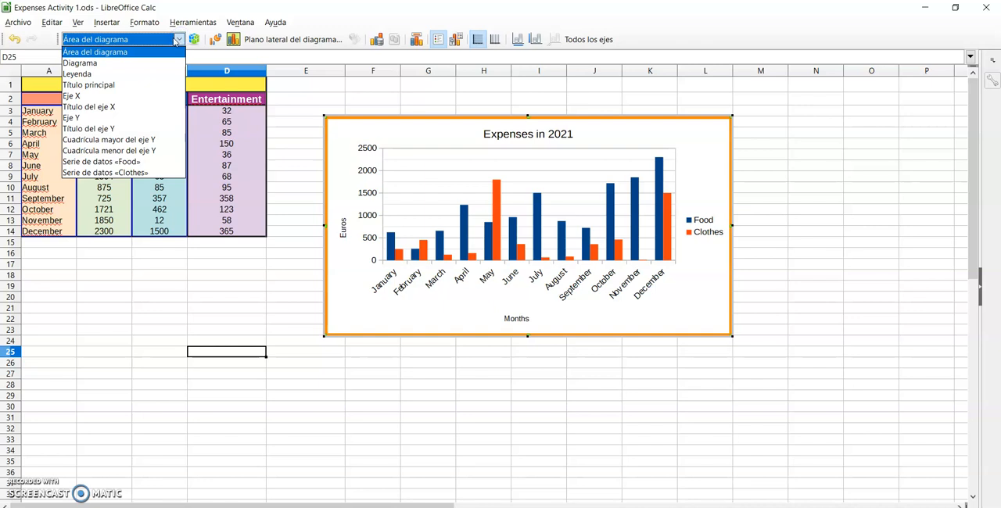
{"action": "left_click", "coordinate": [153, 52]}
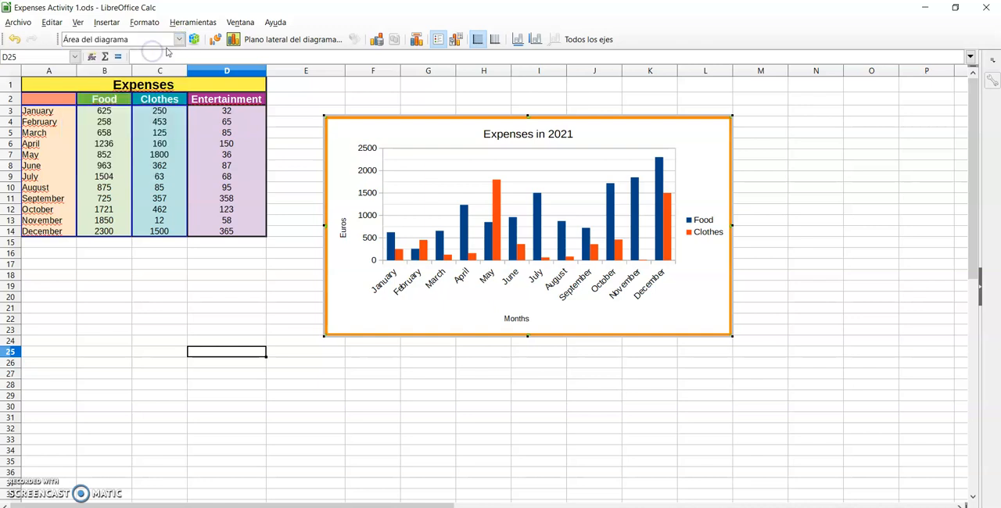
{"action": "left_click", "coordinate": [194, 39]}
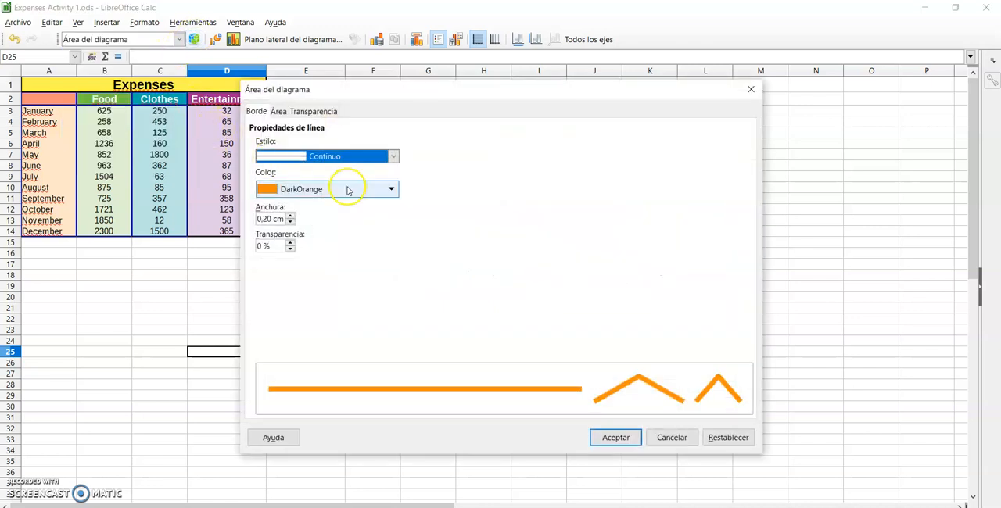
{"action": "left_click", "coordinate": [279, 112]}
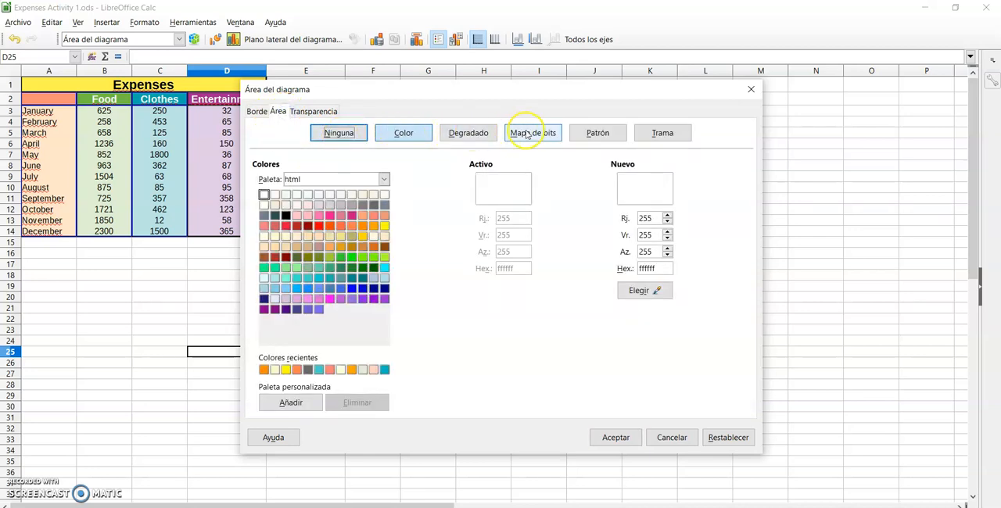
{"action": "left_click", "coordinate": [476, 134]}
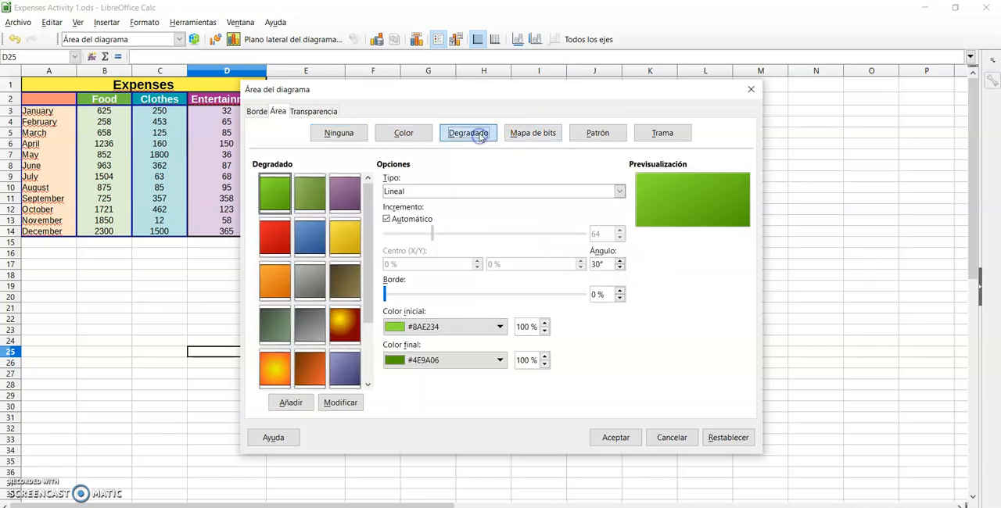
{"action": "left_click", "coordinate": [545, 137]}
{"action": "left_click", "coordinate": [592, 134]}
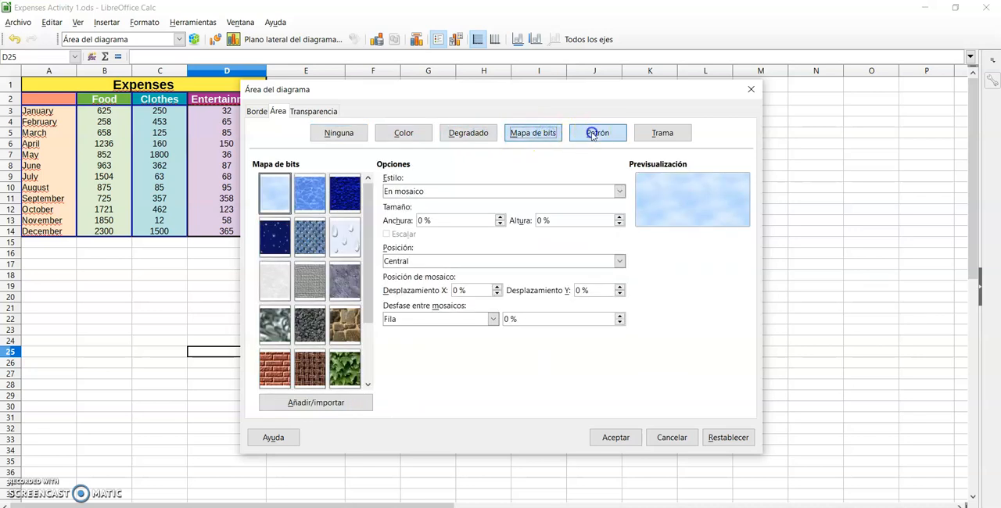
{"action": "left_click", "coordinate": [659, 135]}
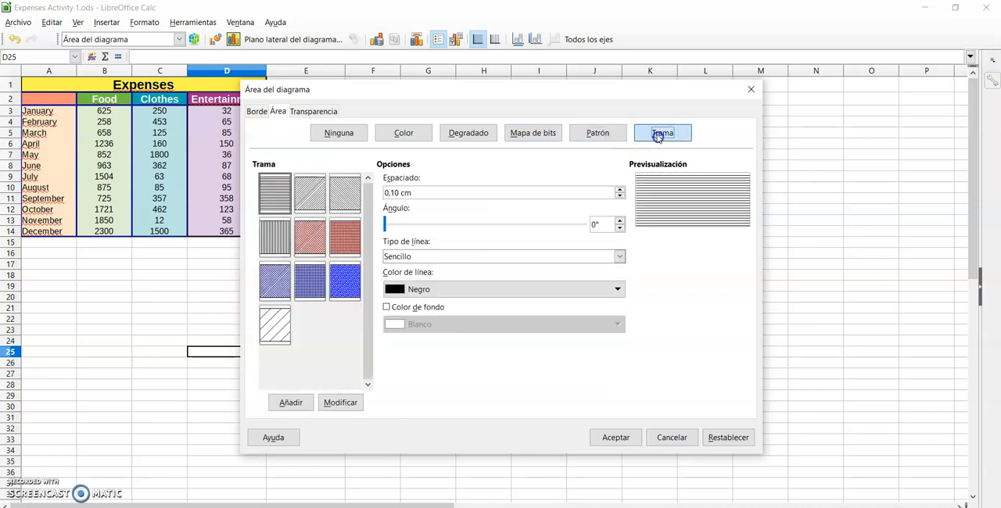
{"action": "left_click", "coordinate": [404, 138]}
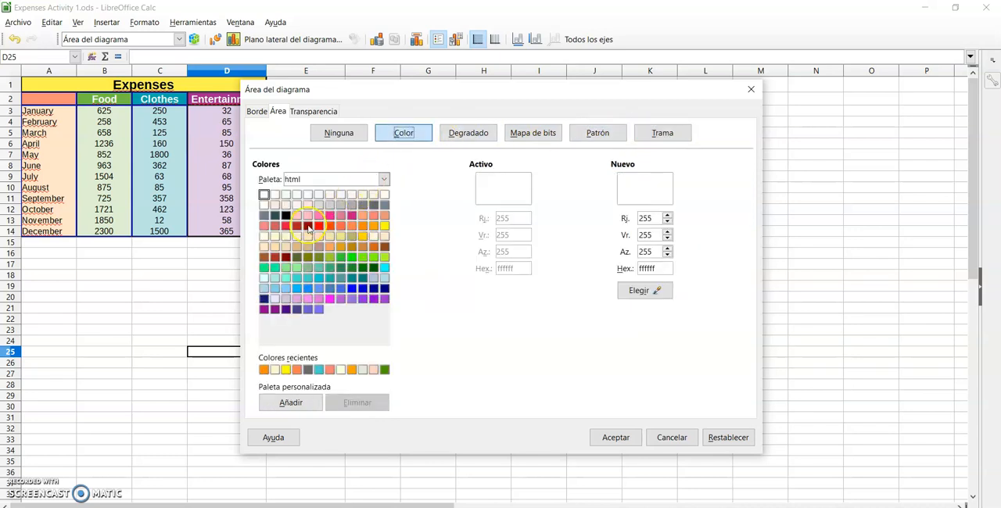
{"action": "left_click", "coordinate": [274, 236]}
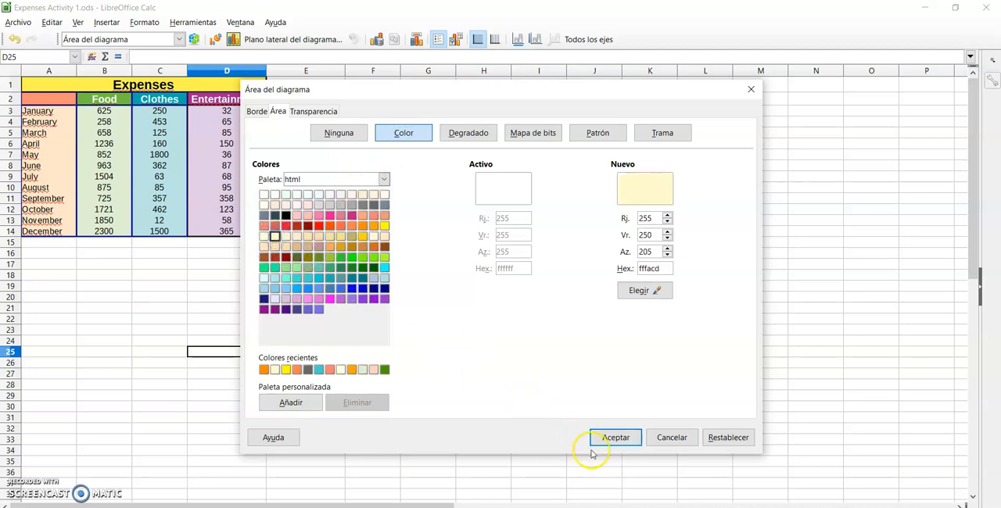
{"action": "left_click", "coordinate": [614, 438]}
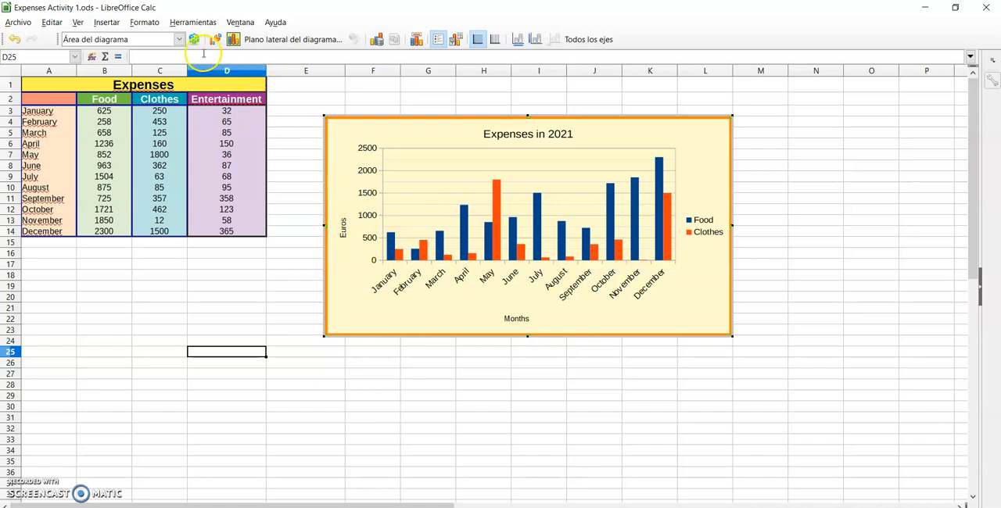
Give the plot area (Diagrama) a gradient background based on the yellow Lineal preset
{"action": "left_click", "coordinate": [179, 40]}
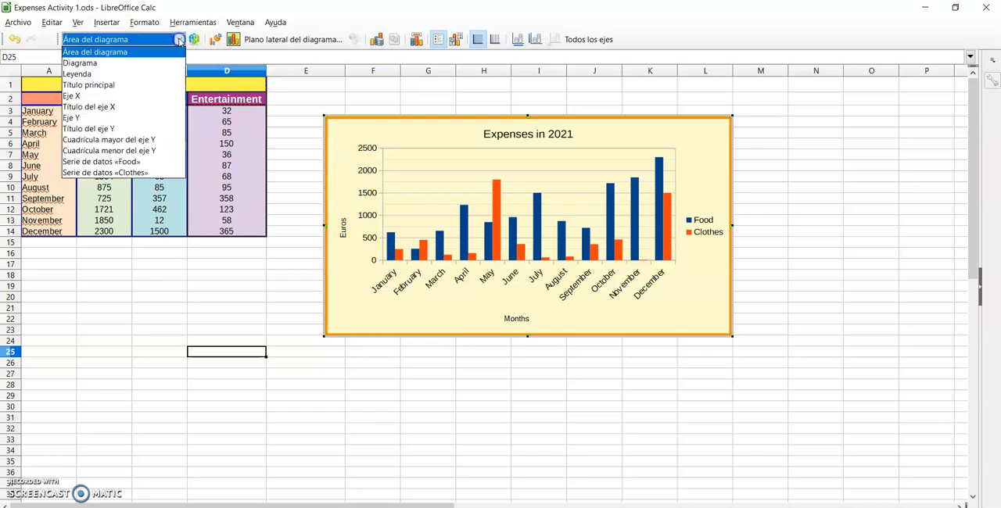
{"action": "left_click", "coordinate": [88, 65]}
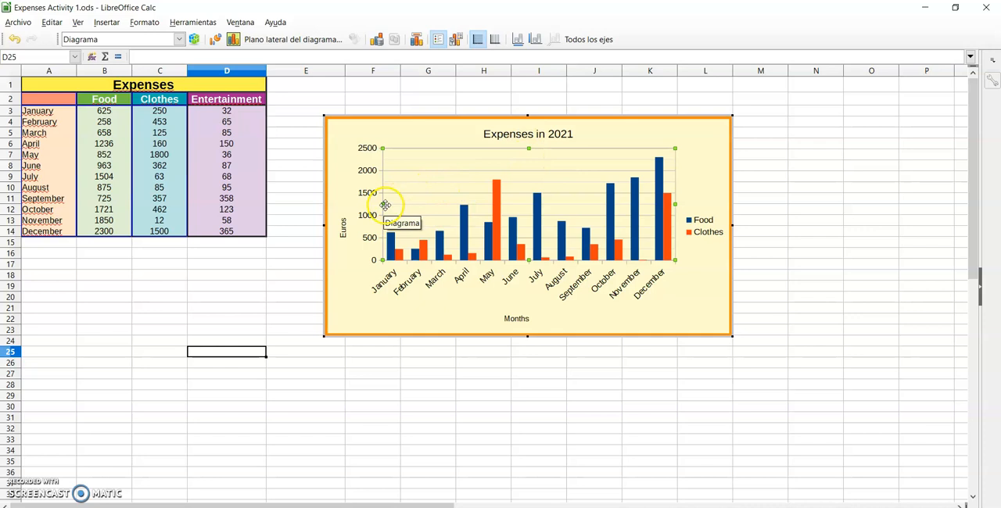
{"action": "mouse_move", "coordinate": [383, 204]}
{"action": "left_mouse_down"}
{"action": "mouse_move", "coordinate": [374, 203]}
{"action": "mouse_move", "coordinate": [383, 204]}
{"action": "left_mouse_up"}
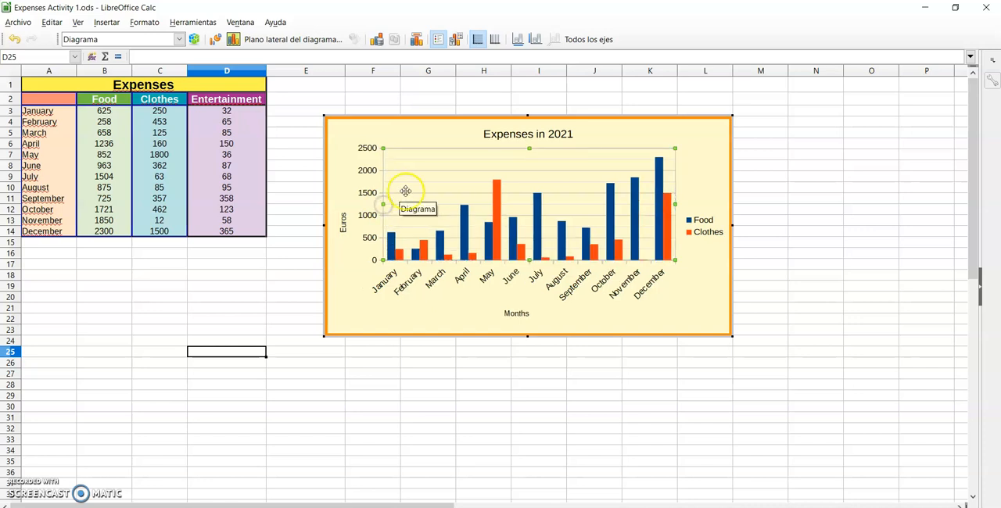
{"action": "left_click", "coordinate": [179, 39]}
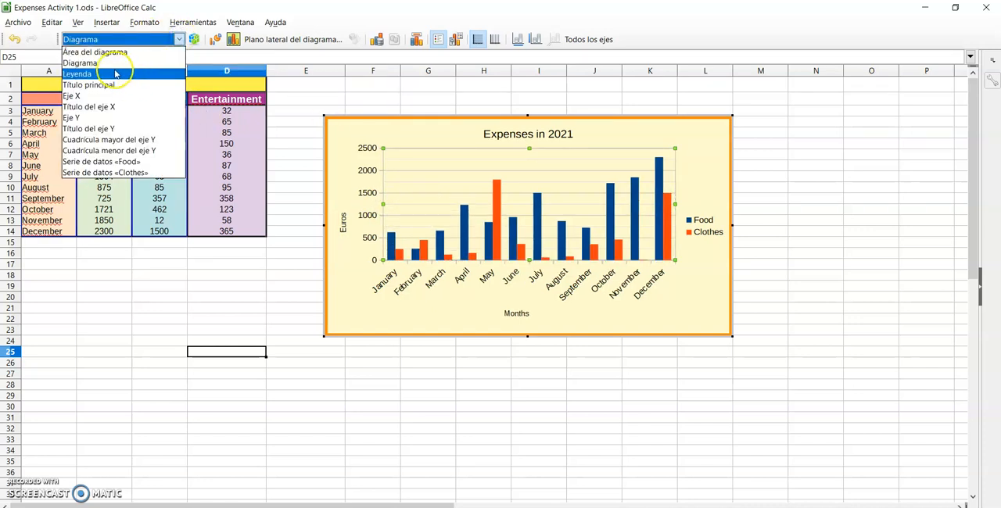
{"action": "left_click", "coordinate": [90, 66]}
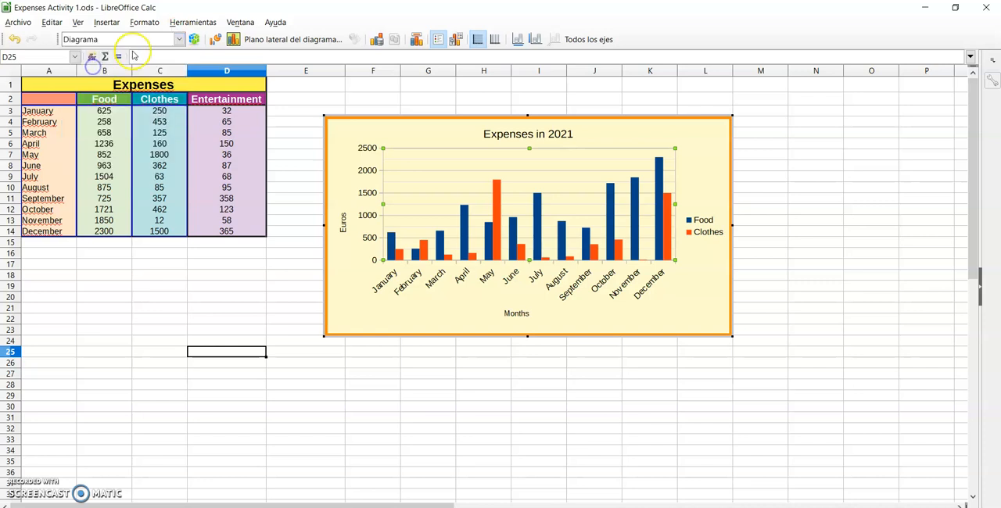
{"action": "left_click", "coordinate": [192, 40]}
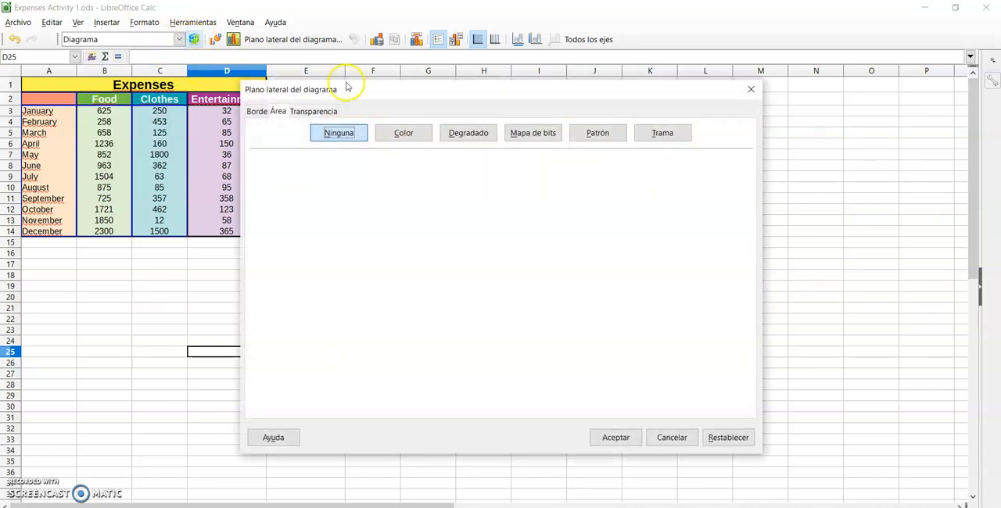
{"action": "left_click", "coordinate": [469, 133]}
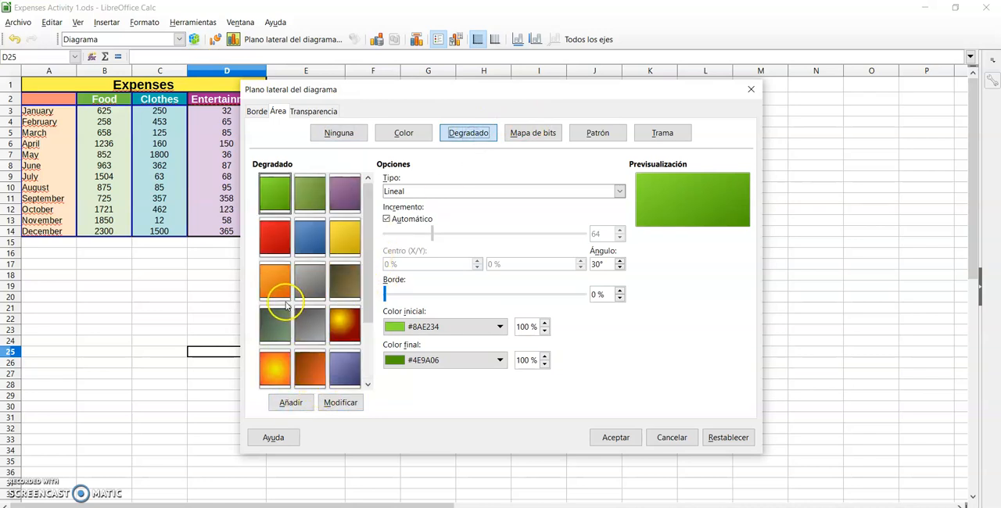
{"action": "left_click", "coordinate": [349, 237]}
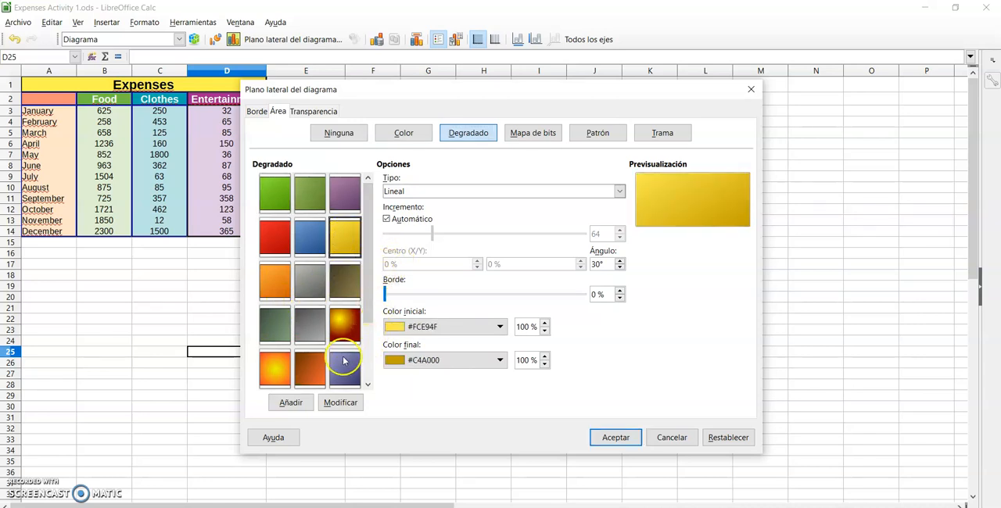
{"action": "scroll", "coordinate": [305, 246], "scroll_direction": "down", "scroll_amount": 2}
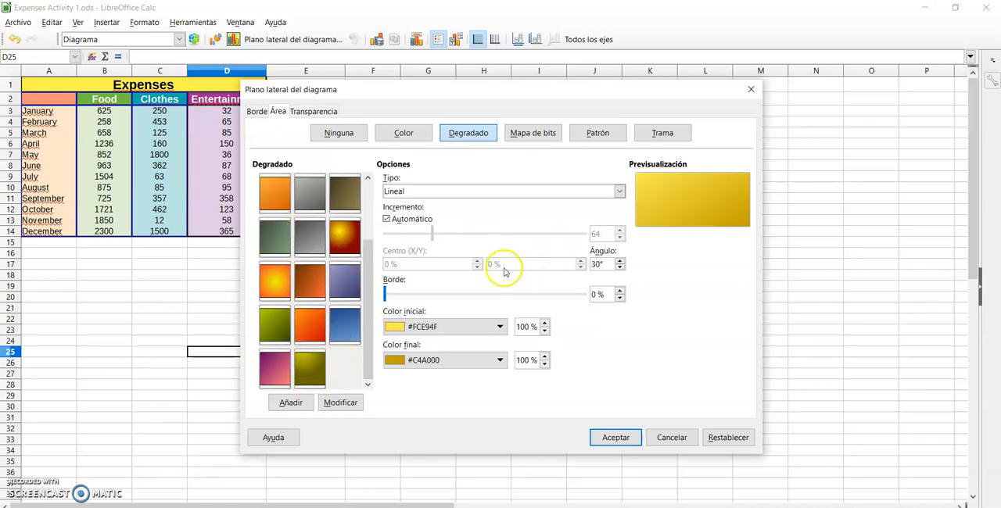
Set the gradient's start colour to Amarillo, its end colour to BlanchedAlmond and its angle to 0°
{"action": "left_click", "coordinate": [498, 328]}
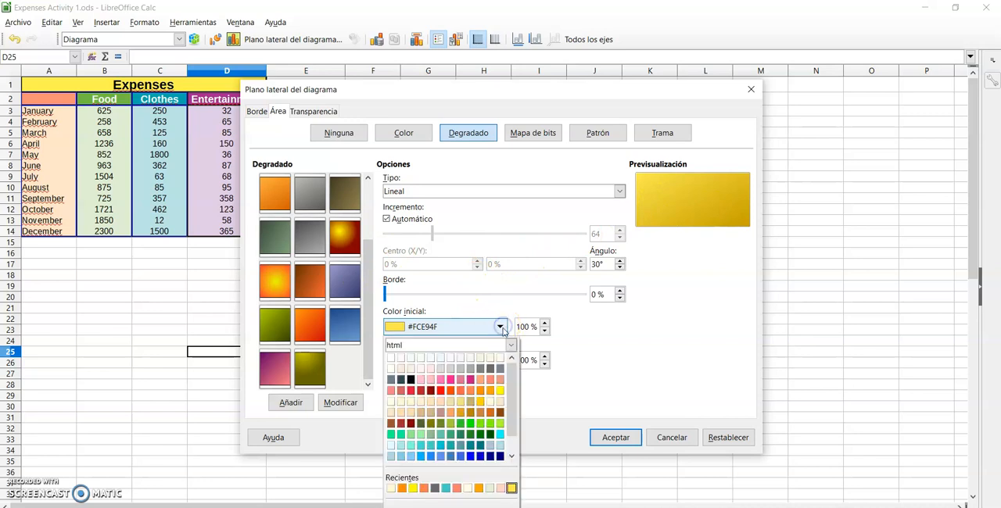
{"action": "left_click", "coordinate": [499, 390]}
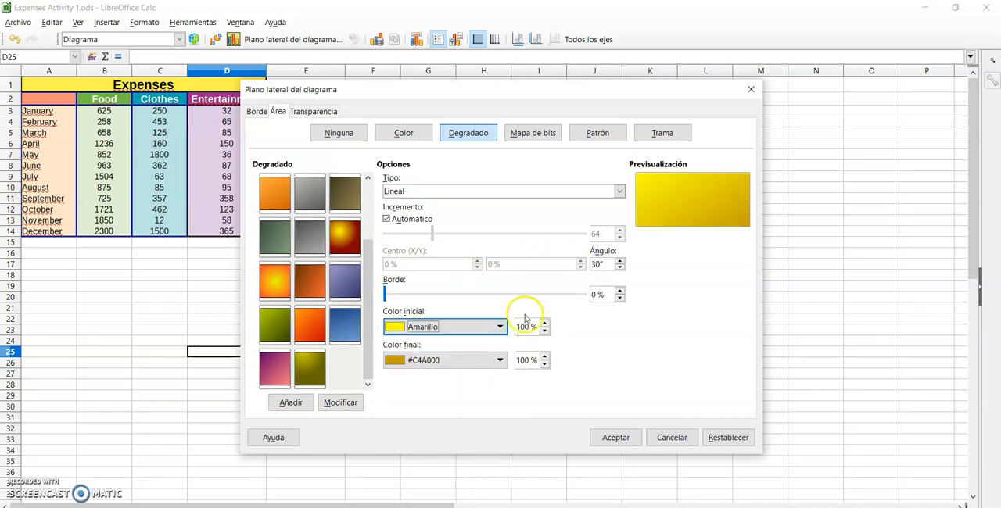
{"action": "left_click", "coordinate": [500, 360]}
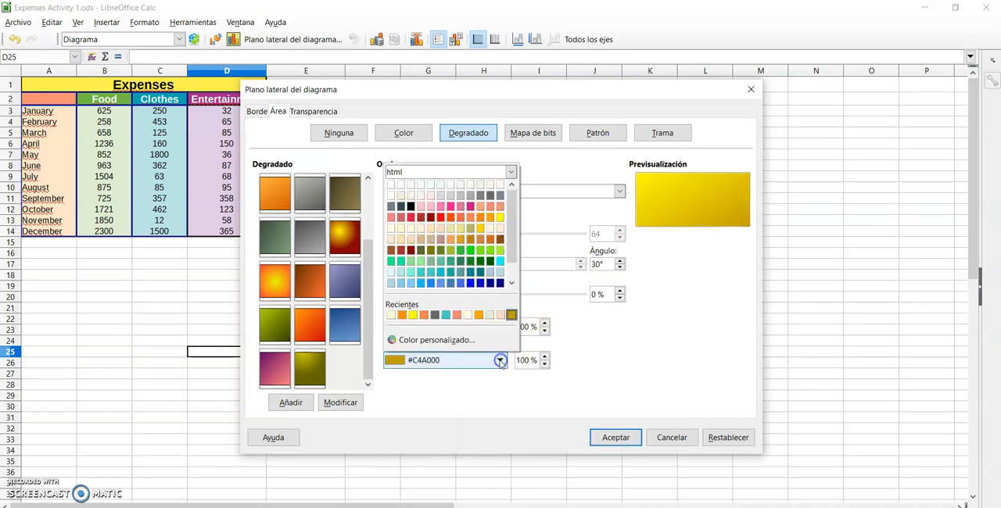
{"action": "left_click", "coordinate": [500, 234]}
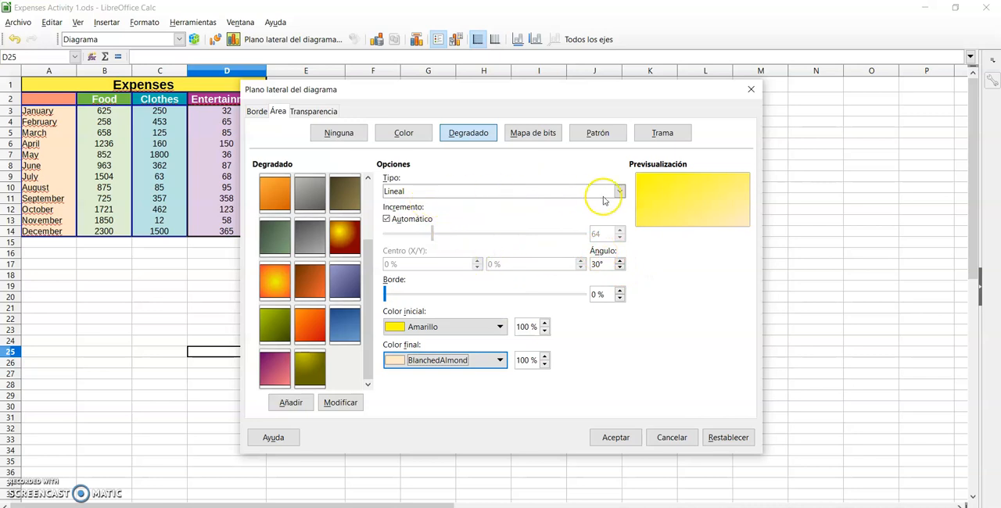
{"action": "left_click", "coordinate": [620, 268]}
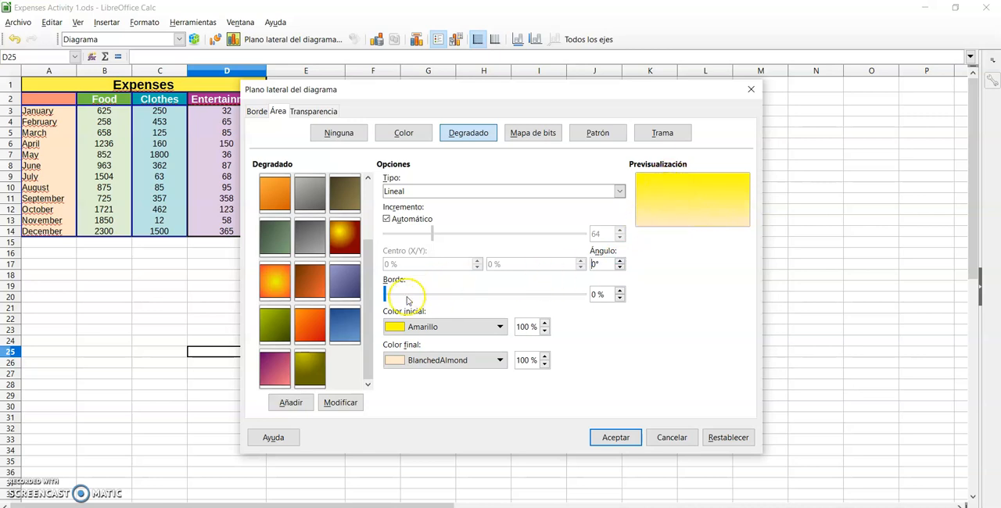
{"action": "left_click_drag", "start_coordinate": [385, 294], "coordinate": [415, 297]}
Save the custom gradient as "Color oro" and apply it to the plot area
{"action": "left_click", "coordinate": [290, 402]}
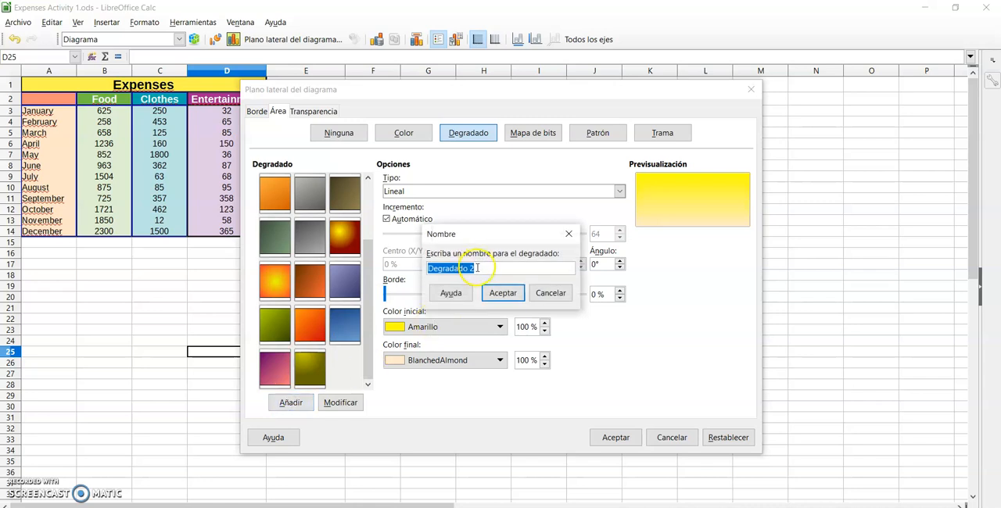
{"action": "key", "text": "BackSpace"}
{"action": "type", "text": "Color"}
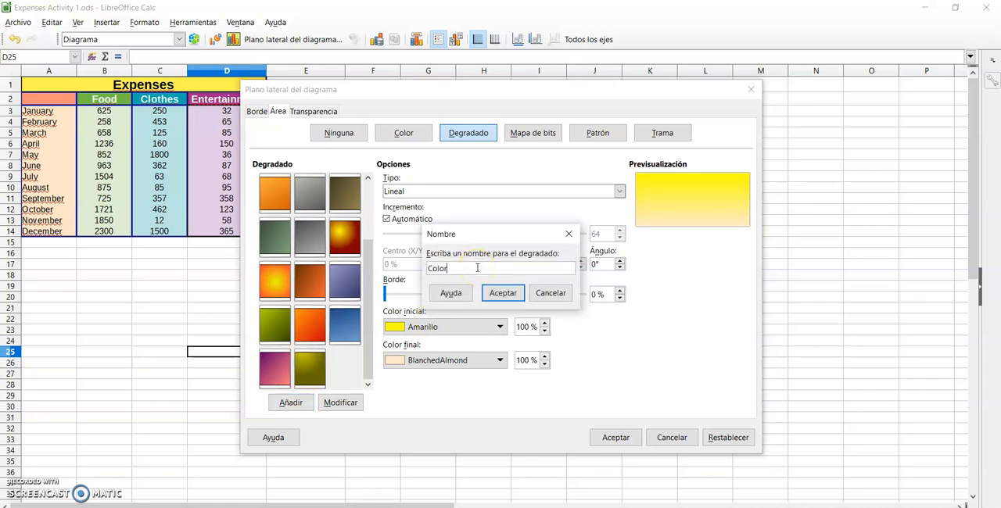
{"action": "type", "text": " oro"}
{"action": "left_click", "coordinate": [503, 293]}
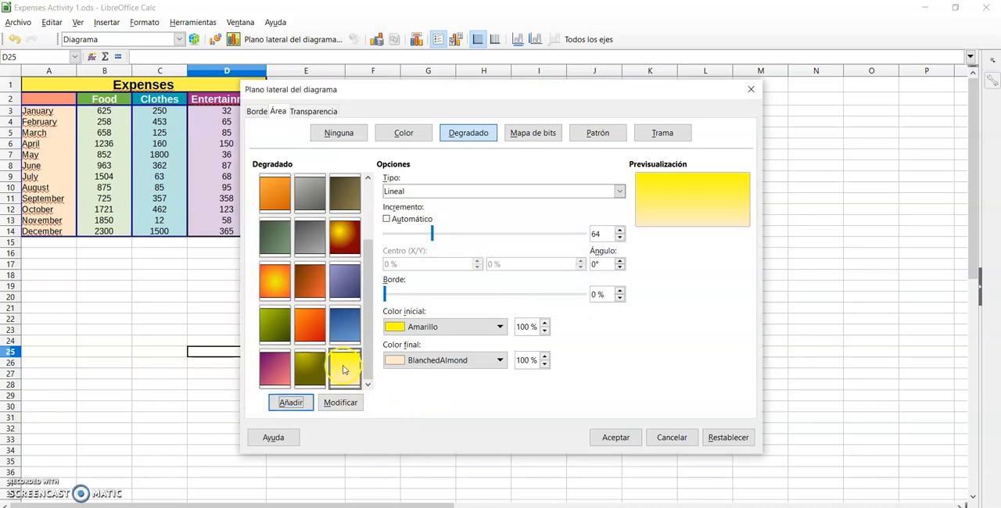
{"action": "left_click", "coordinate": [614, 436]}
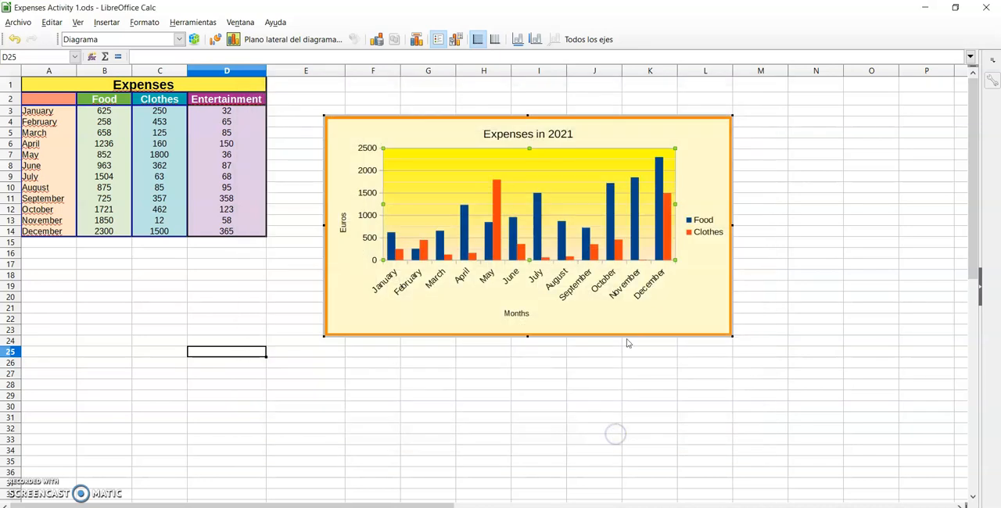
Set the font of the chart's main title (Título principal) to Comic Sans MS
{"action": "mouse_move", "coordinate": [615, 195]}
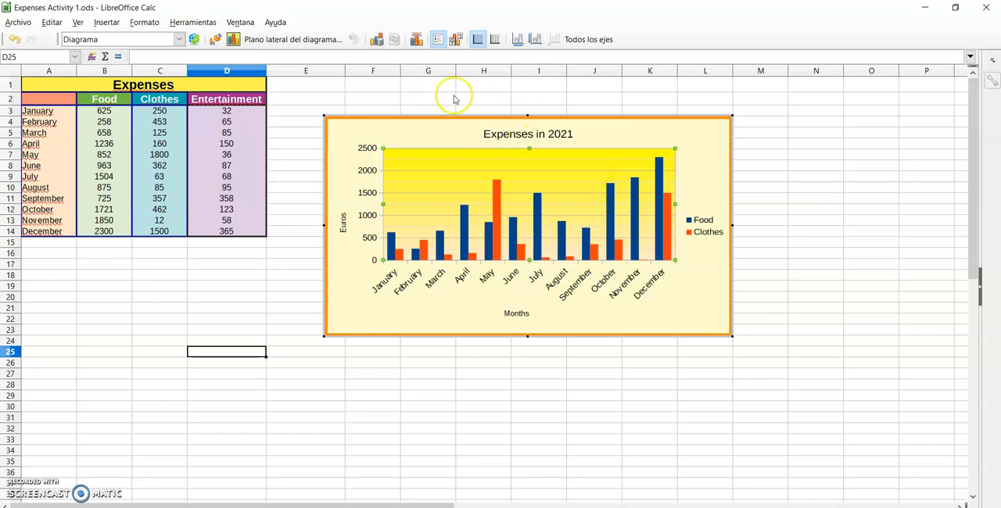
{"action": "left_click", "coordinate": [179, 39]}
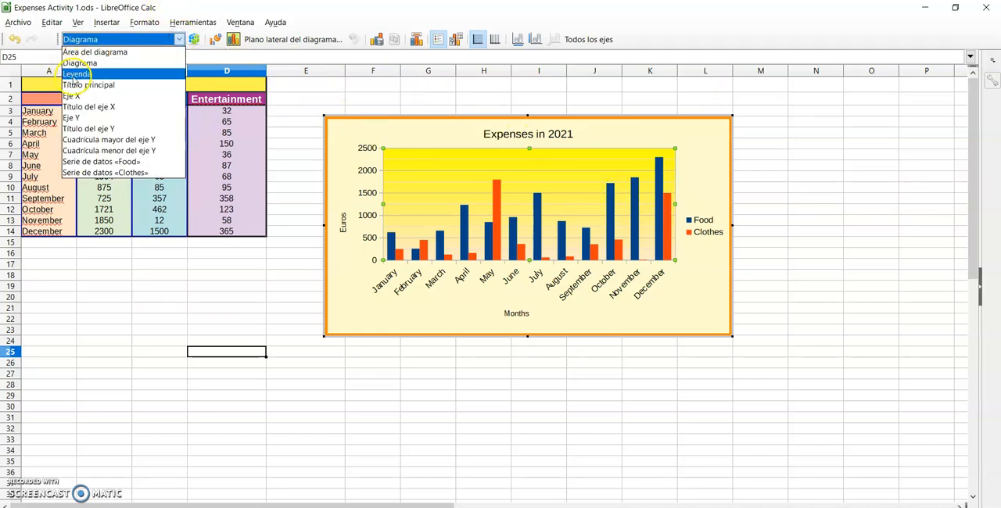
{"action": "left_click", "coordinate": [77, 85]}
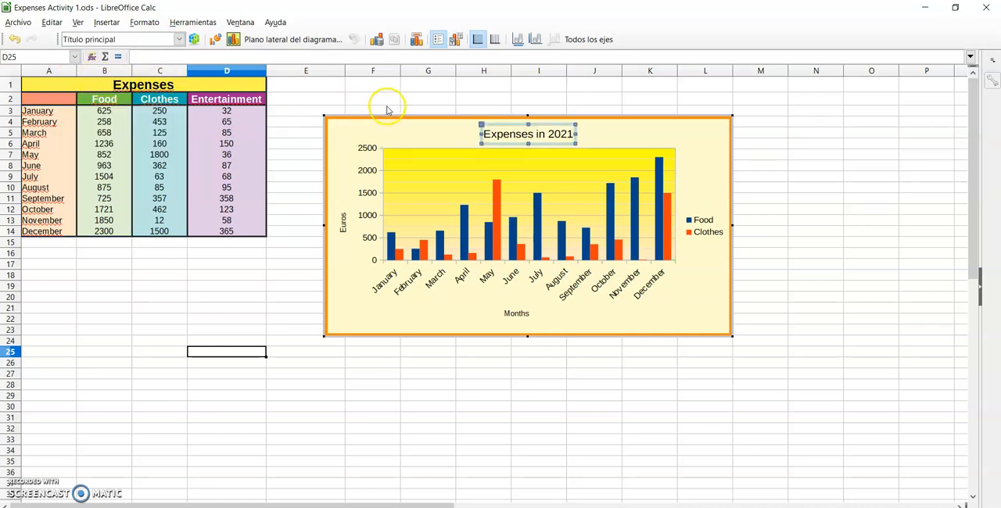
{"action": "left_click", "coordinate": [193, 39]}
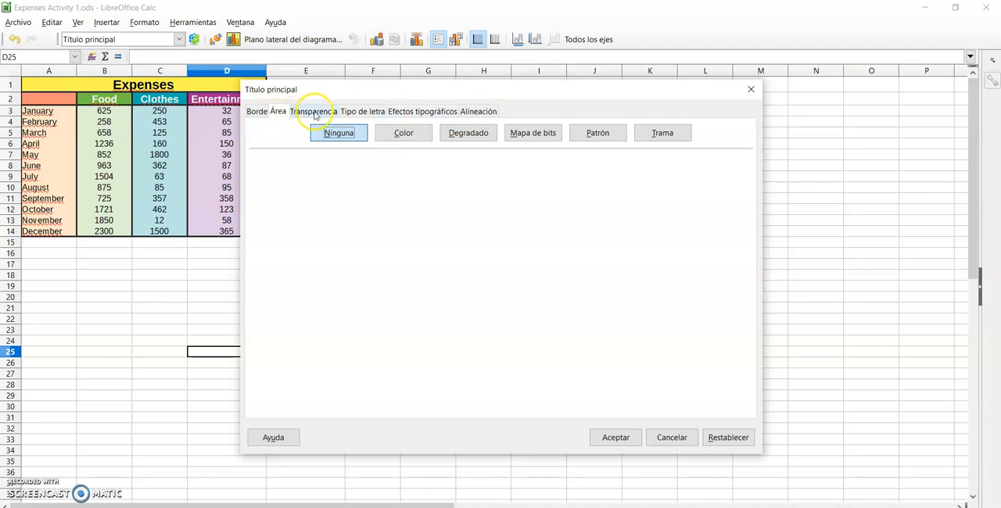
{"action": "left_click", "coordinate": [358, 114]}
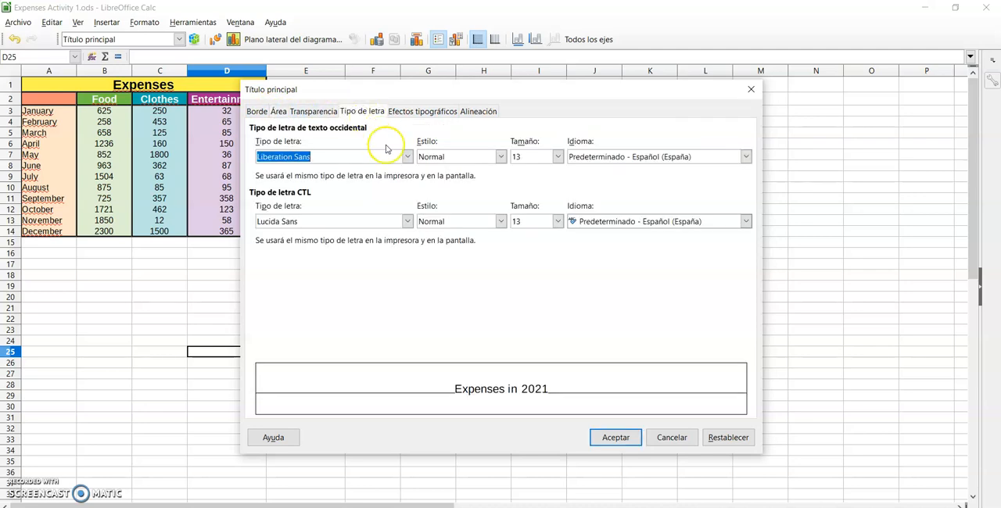
{"action": "left_click", "coordinate": [407, 157]}
{"action": "scroll", "coordinate": [308, 259], "scroll_direction": "up", "scroll_amount": 20}
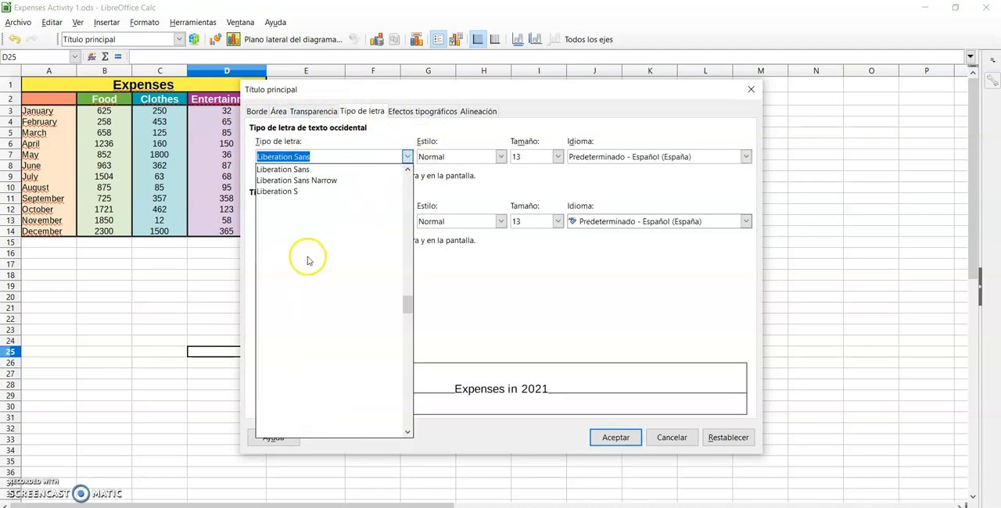
{"action": "scroll", "coordinate": [304, 223], "scroll_direction": "up", "scroll_amount": 20}
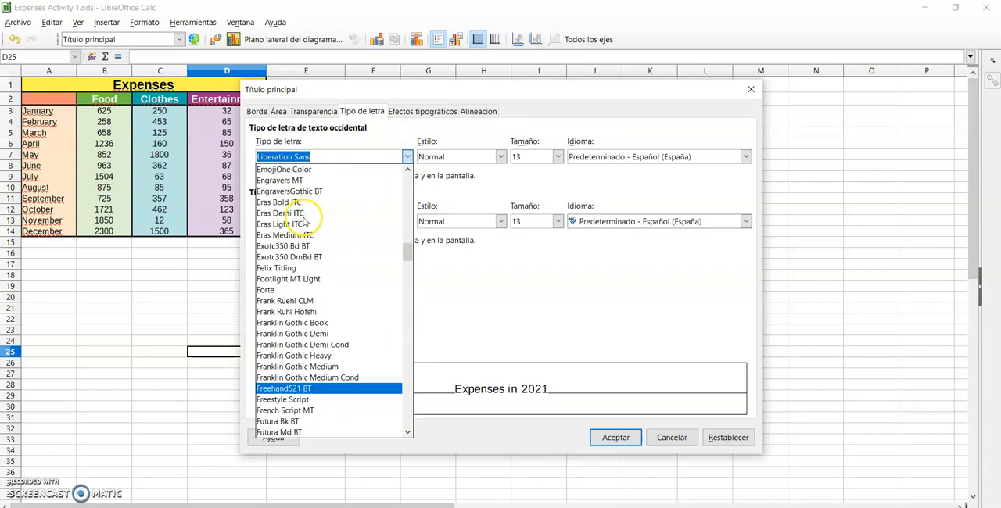
{"action": "scroll", "coordinate": [298, 205], "scroll_direction": "up", "scroll_amount": 12}
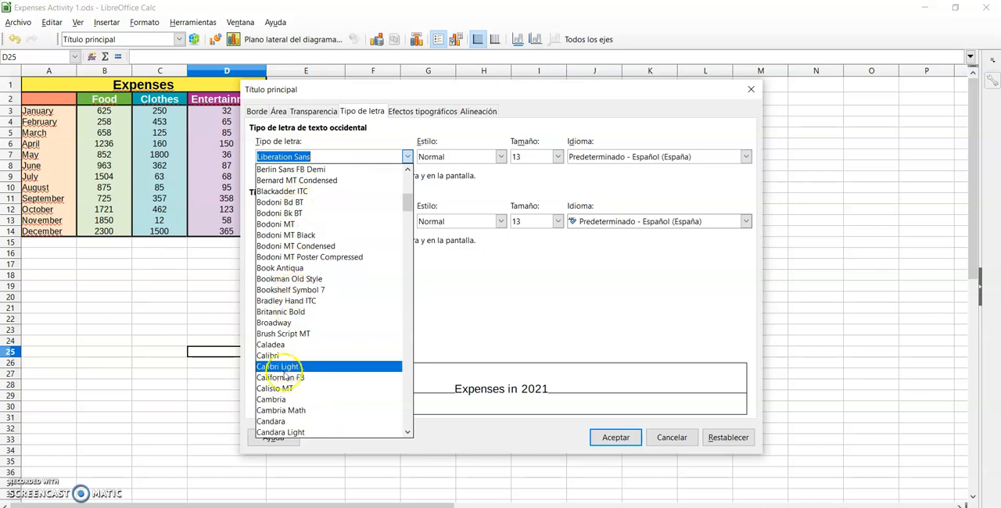
{"action": "scroll", "coordinate": [290, 367], "scroll_direction": "down", "scroll_amount": 4}
{"action": "scroll", "coordinate": [294, 384], "scroll_direction": "down", "scroll_amount": 4}
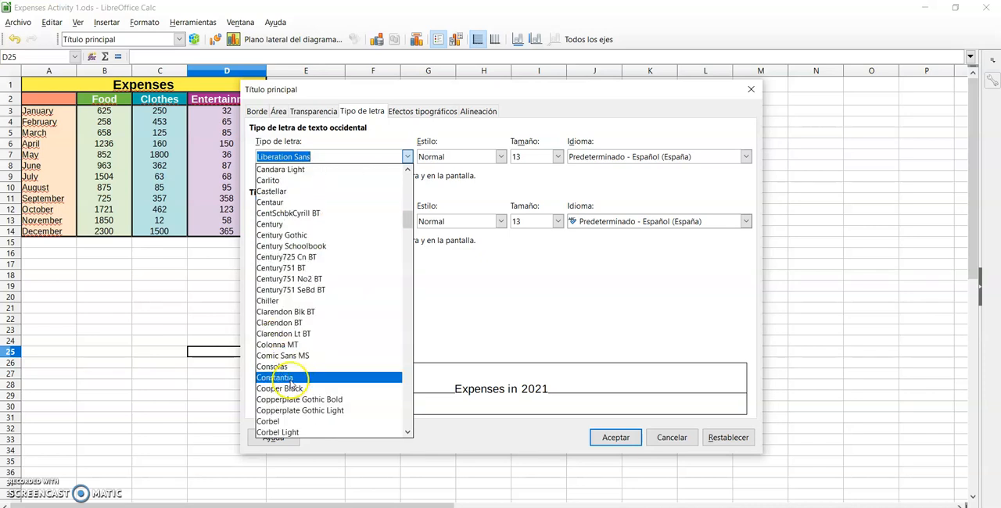
{"action": "left_click", "coordinate": [283, 356]}
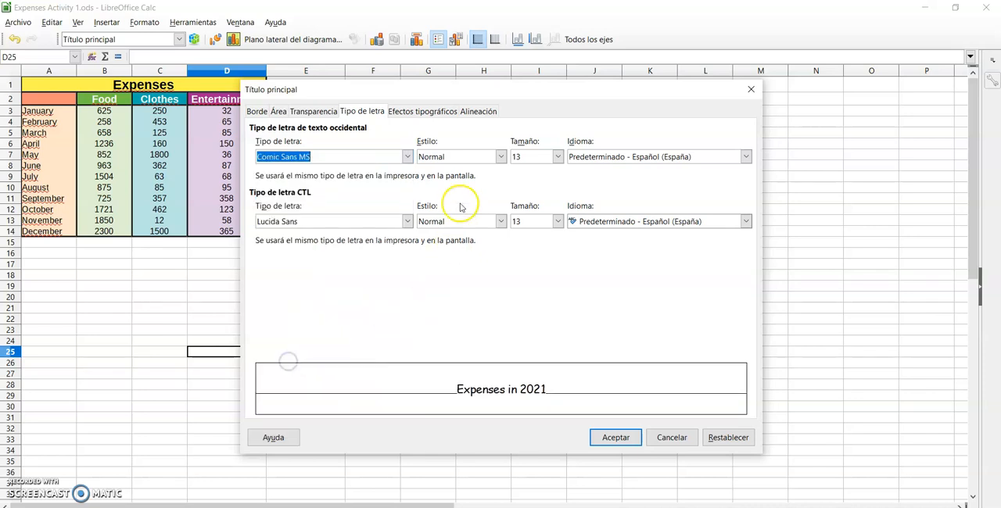
Set the main title's font size to 16 and its style to Negrita, and apply the formatting
{"action": "left_click", "coordinate": [558, 157]}
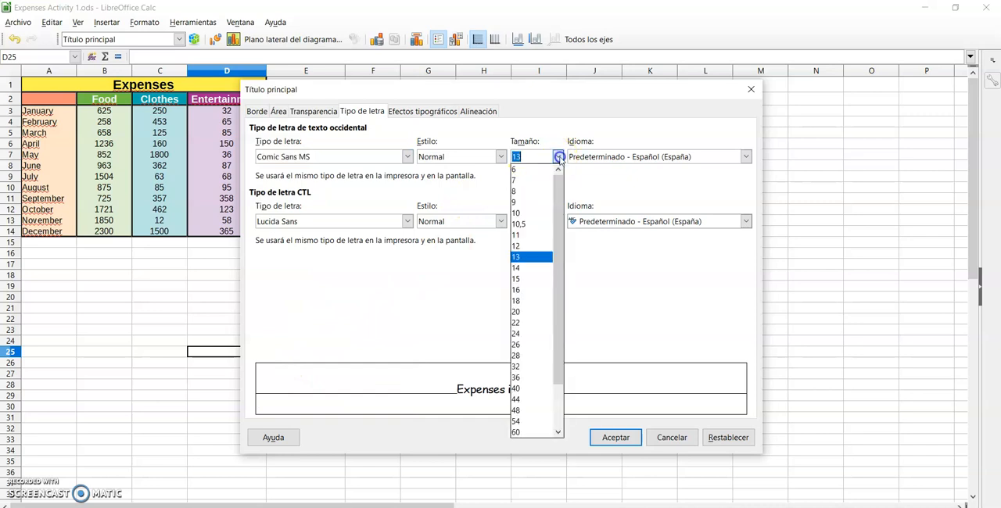
{"action": "left_click", "coordinate": [524, 289]}
{"action": "left_click", "coordinate": [500, 156]}
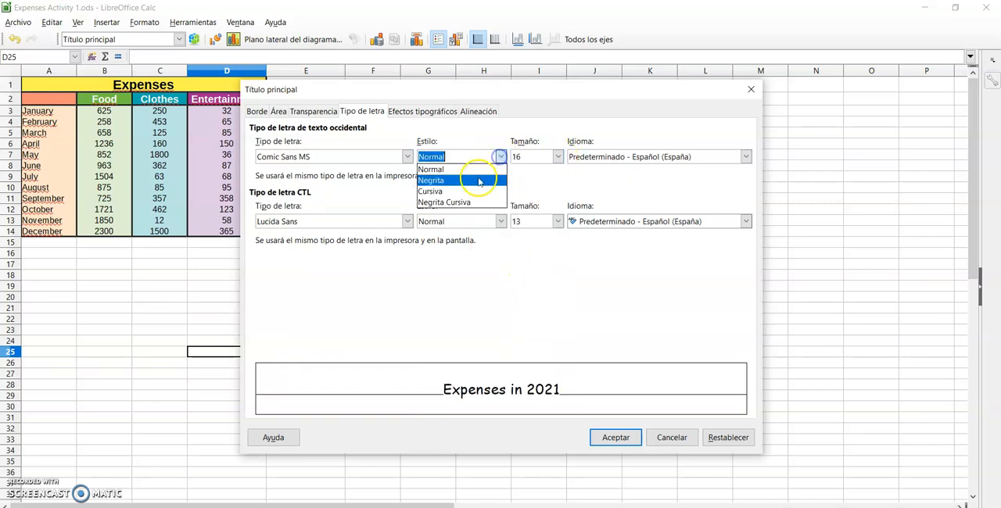
{"action": "left_click", "coordinate": [438, 189]}
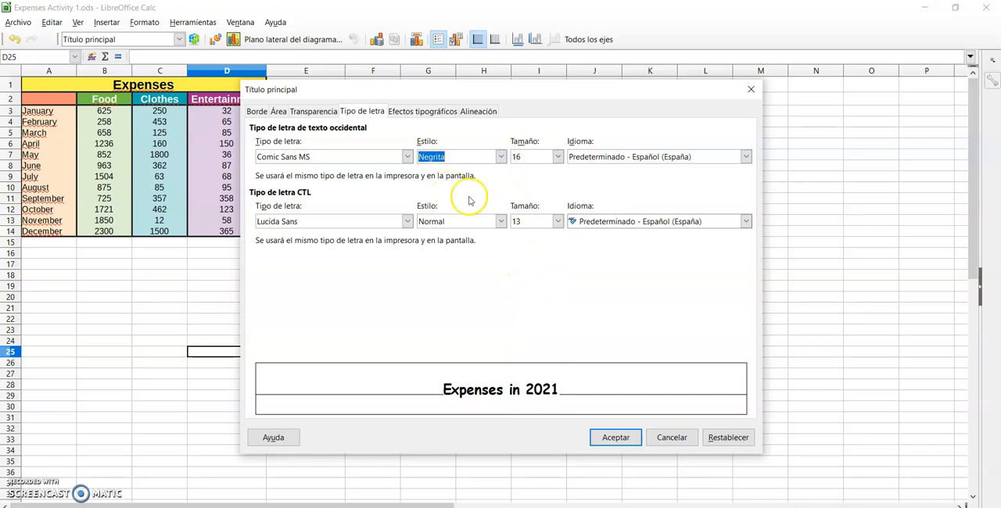
{"action": "left_click", "coordinate": [615, 438]}
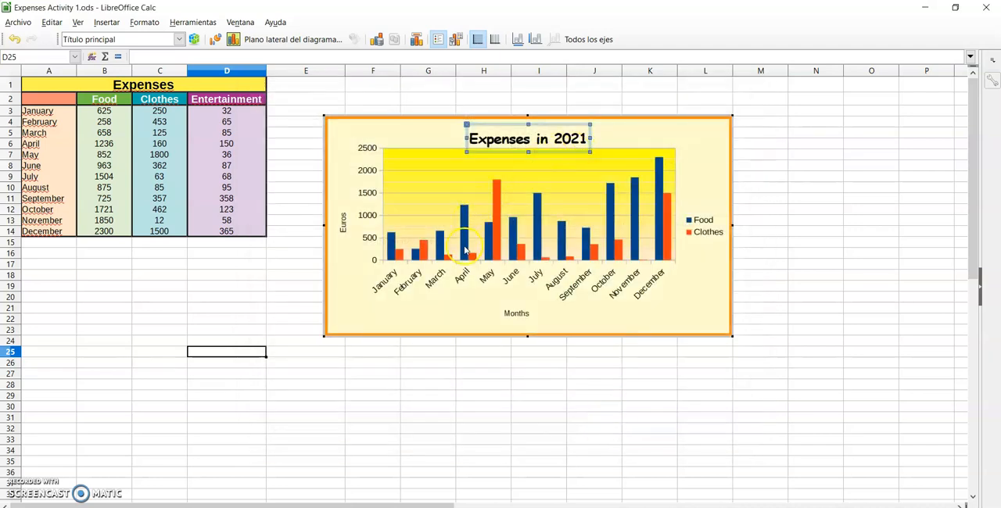
Set the font of the X axis title "Months" to Lucida Calligraphy
{"action": "left_click", "coordinate": [509, 313]}
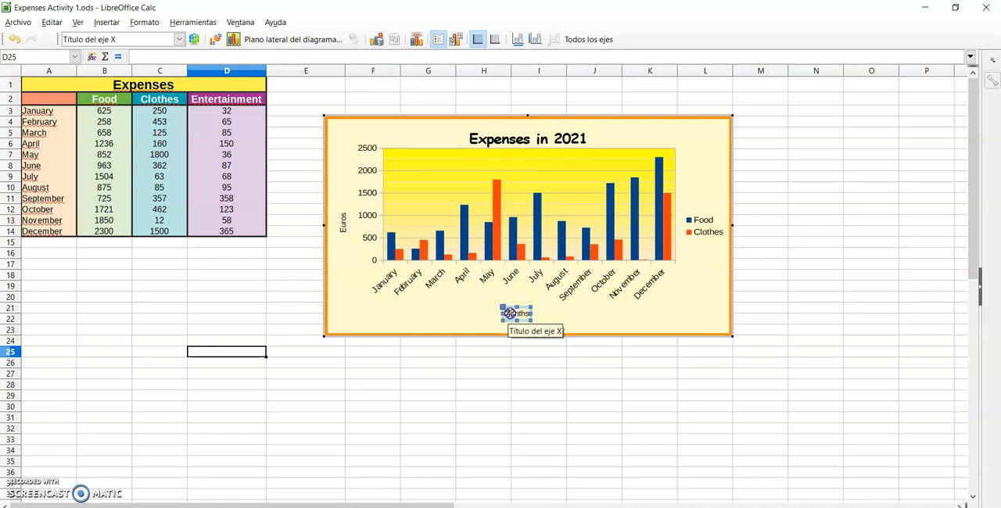
{"action": "right_click", "coordinate": [508, 313]}
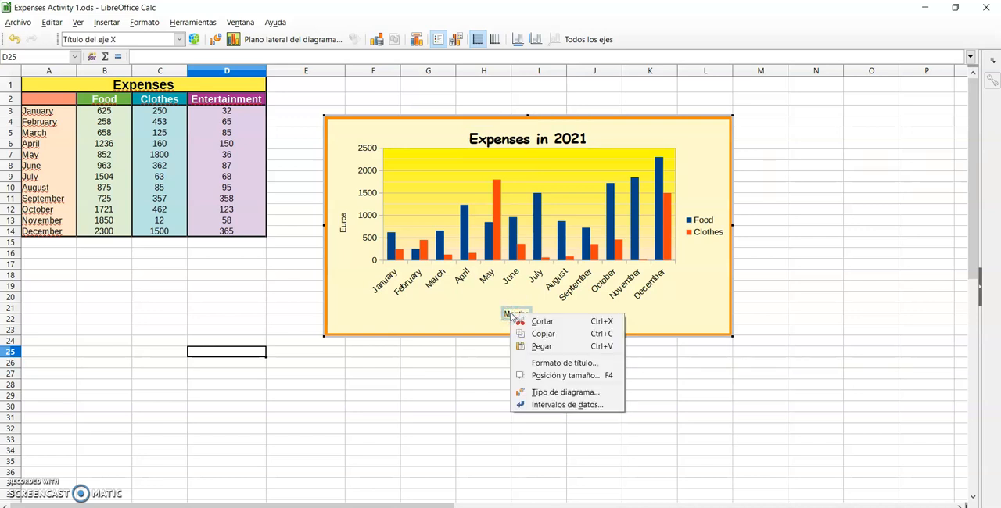
{"action": "left_click", "coordinate": [535, 364]}
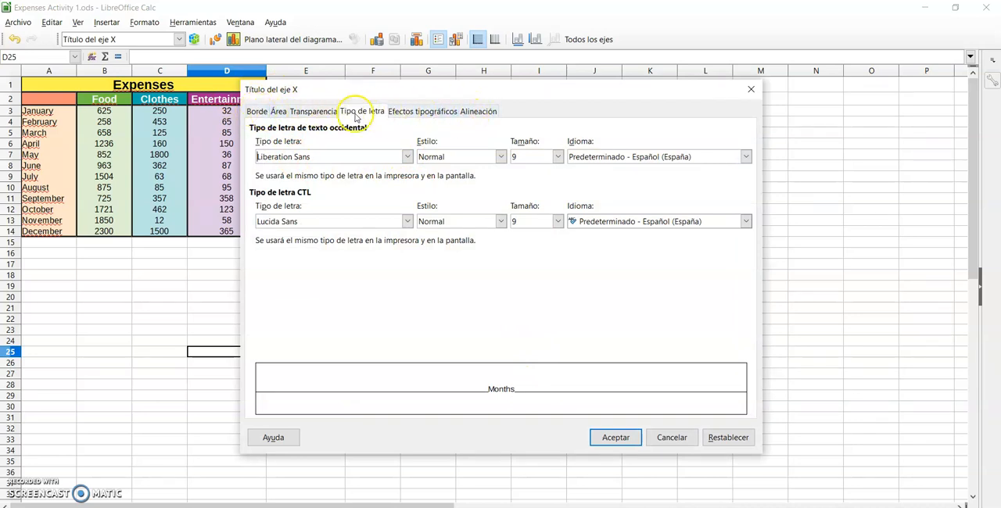
{"action": "left_click", "coordinate": [406, 157]}
{"action": "scroll", "coordinate": [344, 286], "scroll_direction": "down", "scroll_amount": 20}
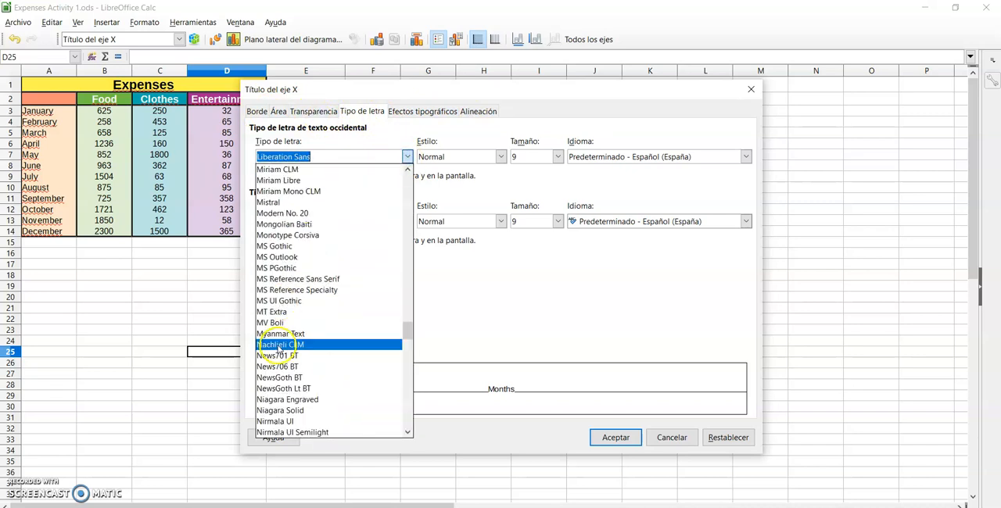
{"action": "scroll", "coordinate": [276, 351], "scroll_direction": "up", "scroll_amount": 20}
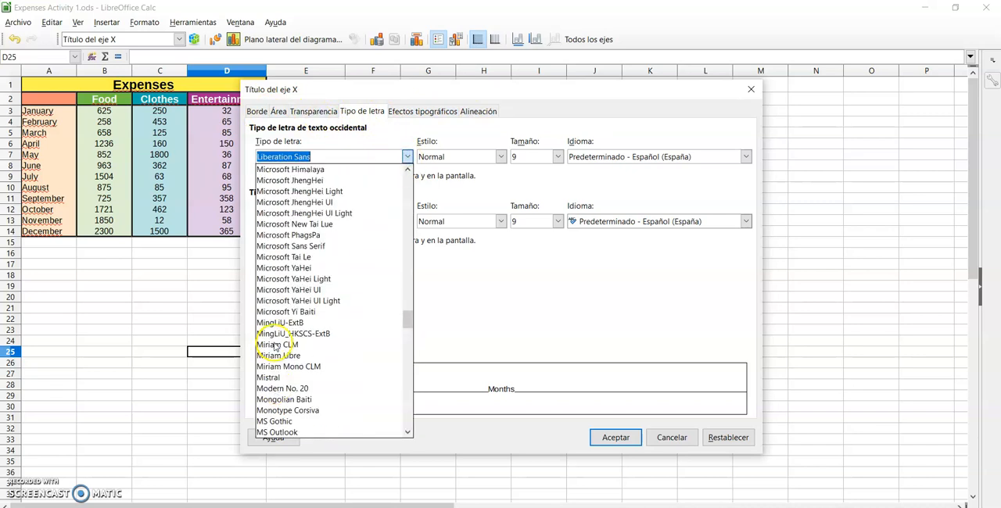
{"action": "scroll", "coordinate": [274, 345], "scroll_direction": "down", "scroll_amount": 3}
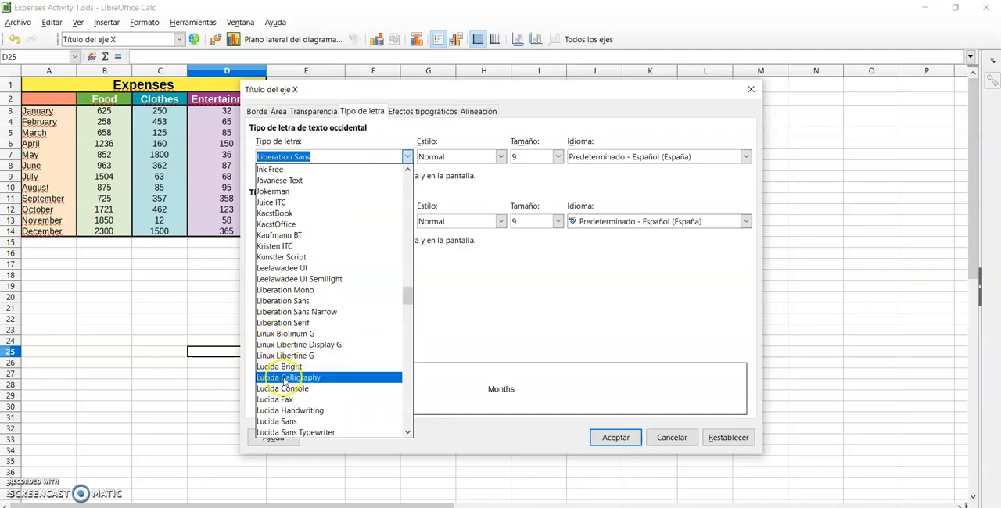
{"action": "left_click", "coordinate": [283, 377]}
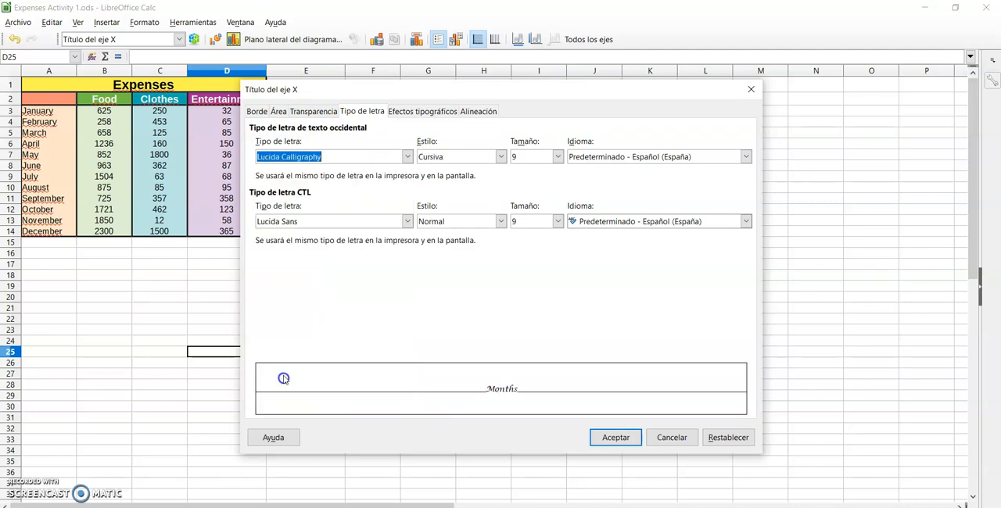
Set the X axis title's style to Negrita cursiva and its size to 14, apply it and leave chart editing
{"action": "left_click", "coordinate": [501, 156]}
{"action": "left_click", "coordinate": [458, 190]}
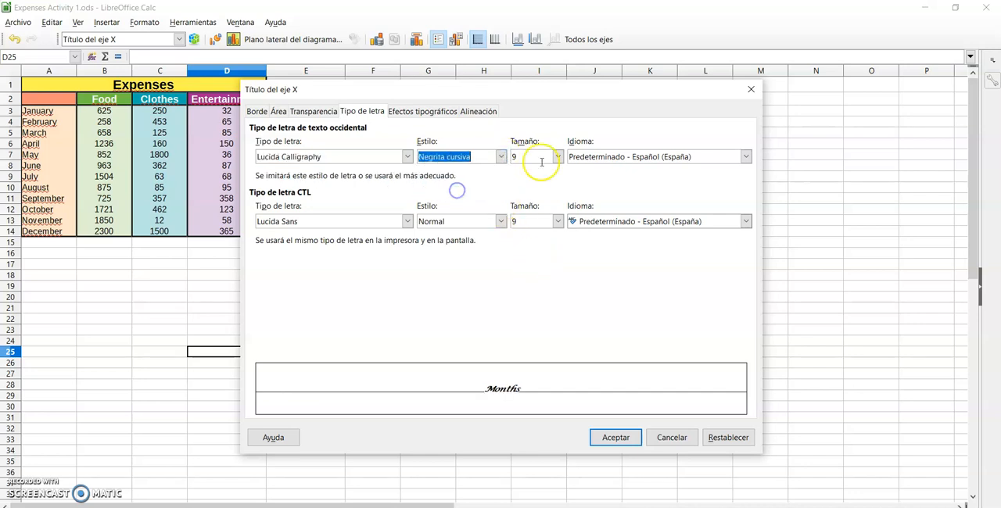
{"action": "left_click", "coordinate": [557, 156]}
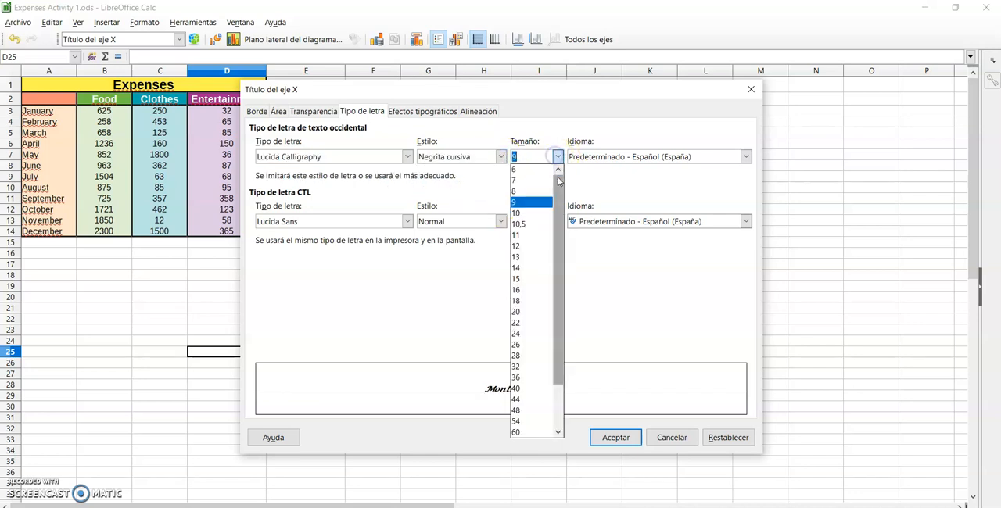
{"action": "left_click", "coordinate": [525, 268]}
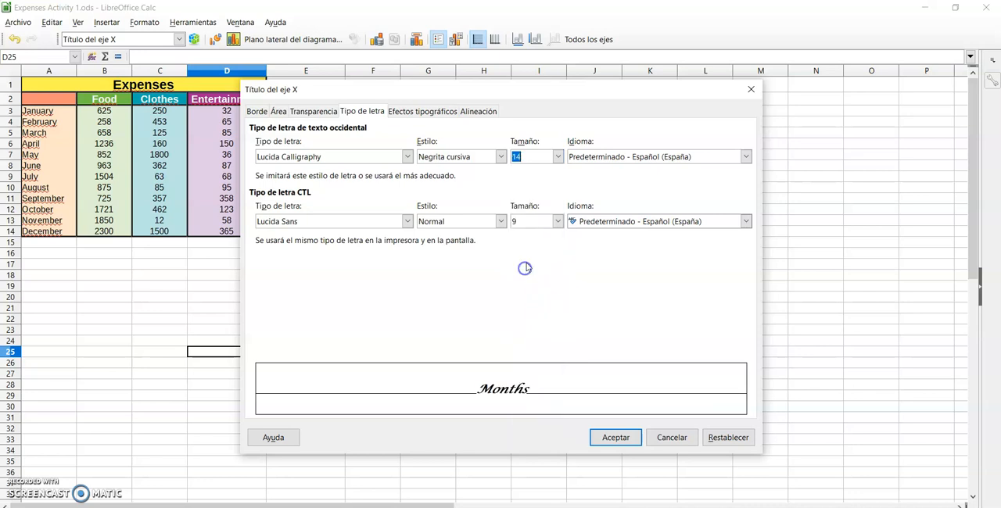
{"action": "left_click", "coordinate": [617, 437]}
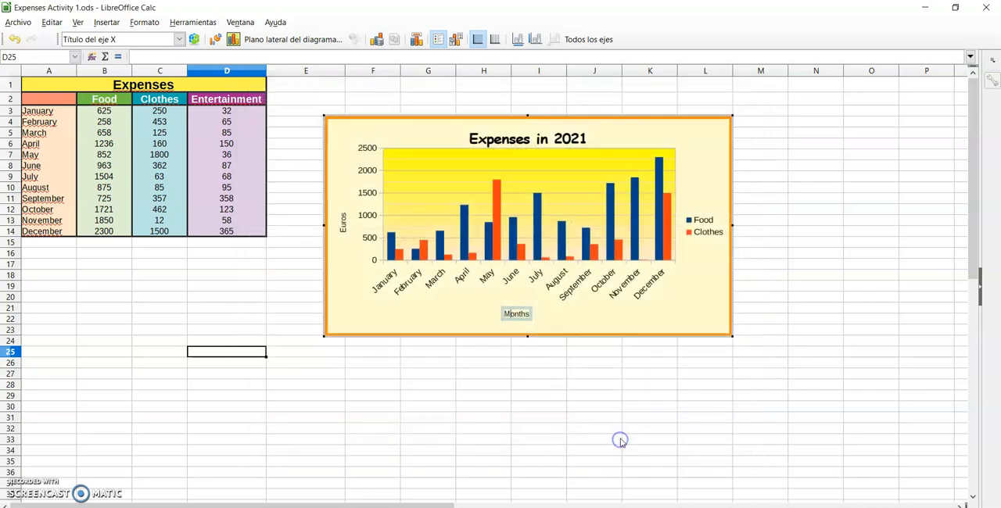
{"action": "left_click", "coordinate": [592, 382]}
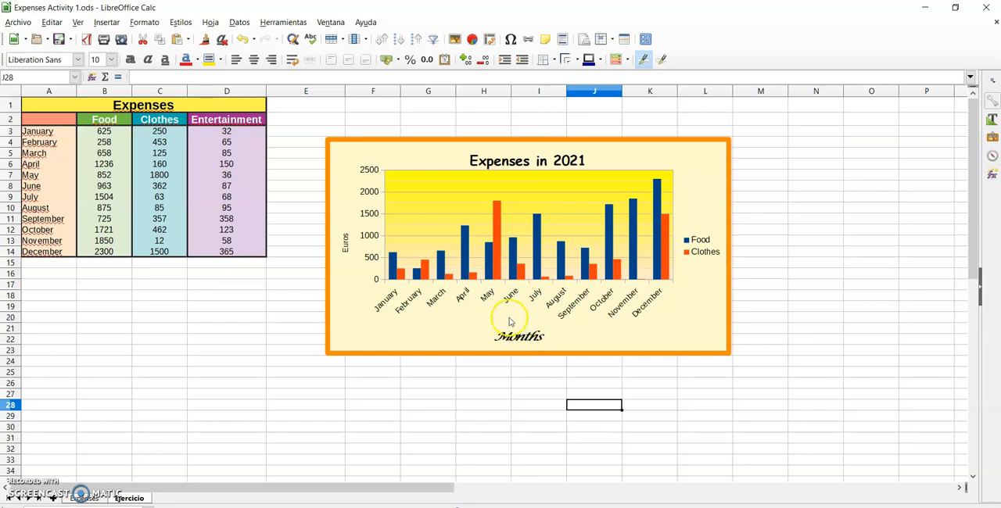
Reopen the chart for editing and rotate the X axis (Eje X) labels to 315 degrees
{"action": "left_click", "coordinate": [346, 245]}
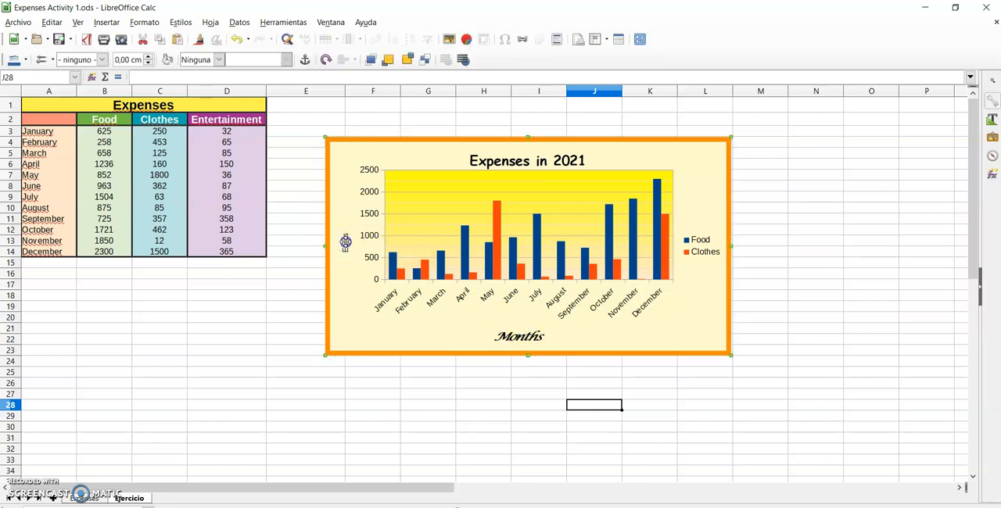
{"action": "double_click", "coordinate": [346, 243]}
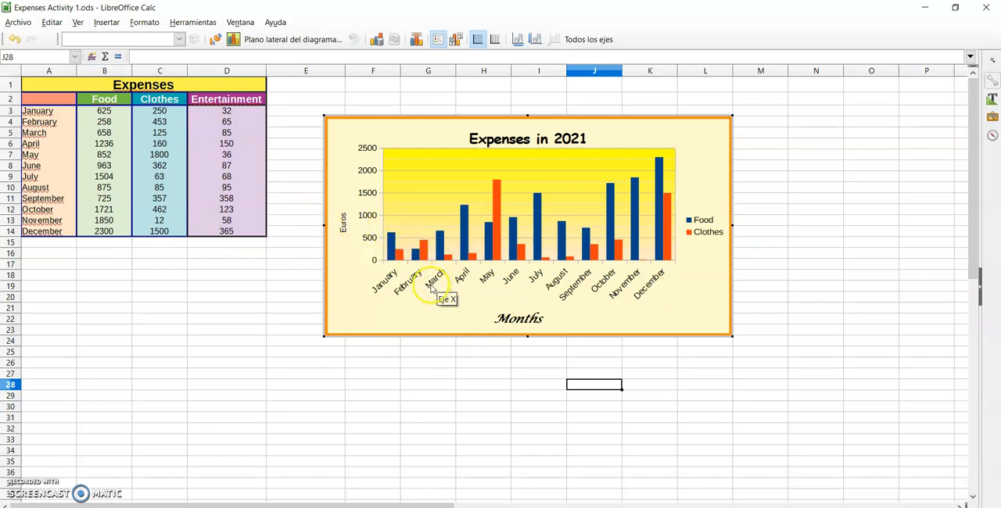
{"action": "left_click", "coordinate": [179, 39]}
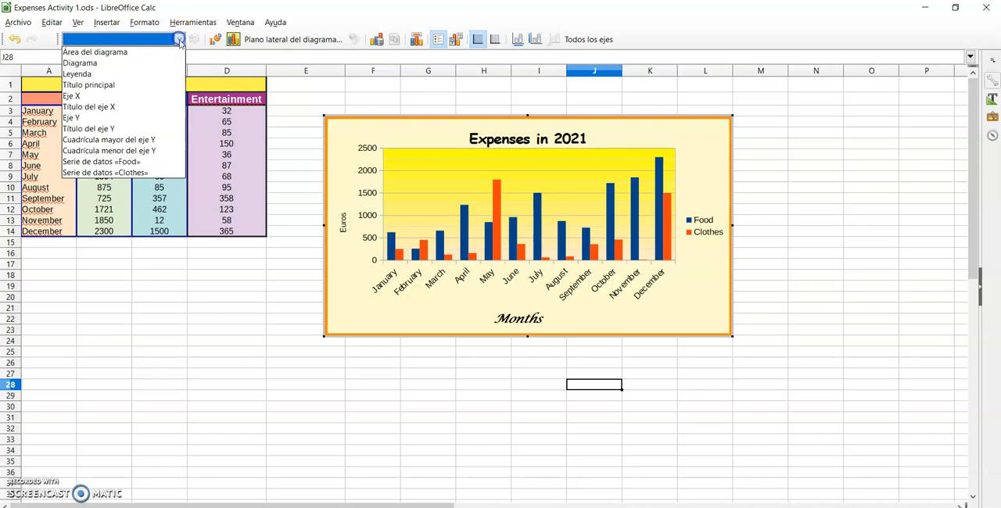
{"action": "left_click", "coordinate": [81, 95]}
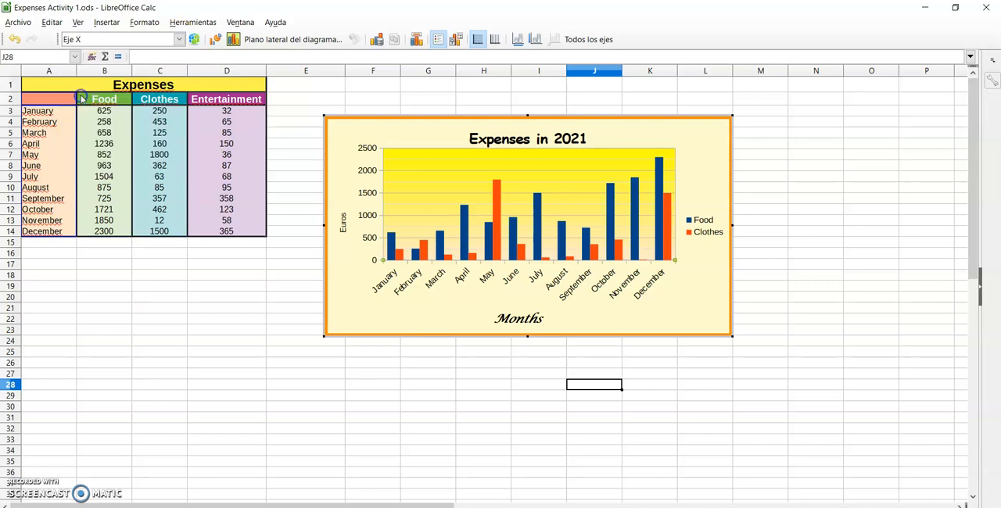
{"action": "left_click", "coordinate": [195, 41]}
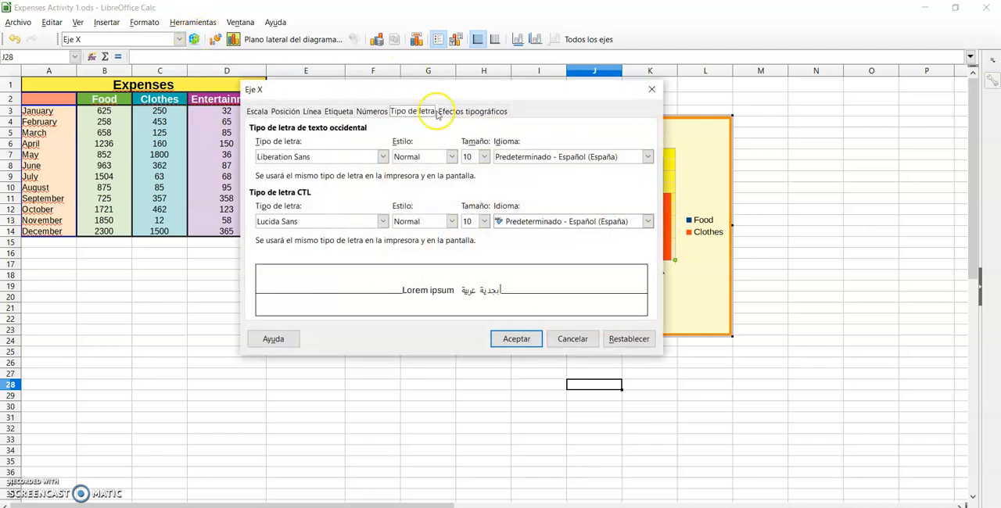
{"action": "left_click", "coordinate": [372, 114]}
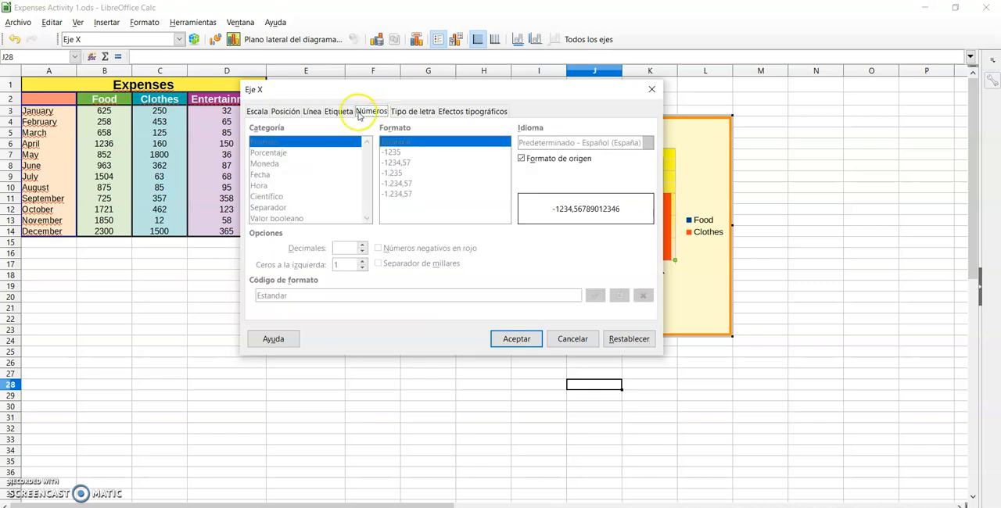
{"action": "left_click", "coordinate": [342, 112]}
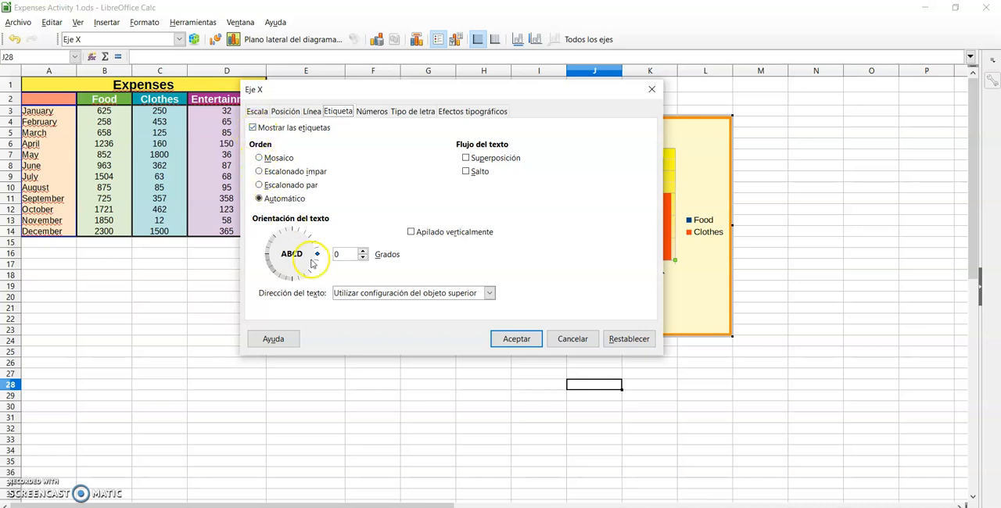
{"action": "left_click", "coordinate": [363, 257]}
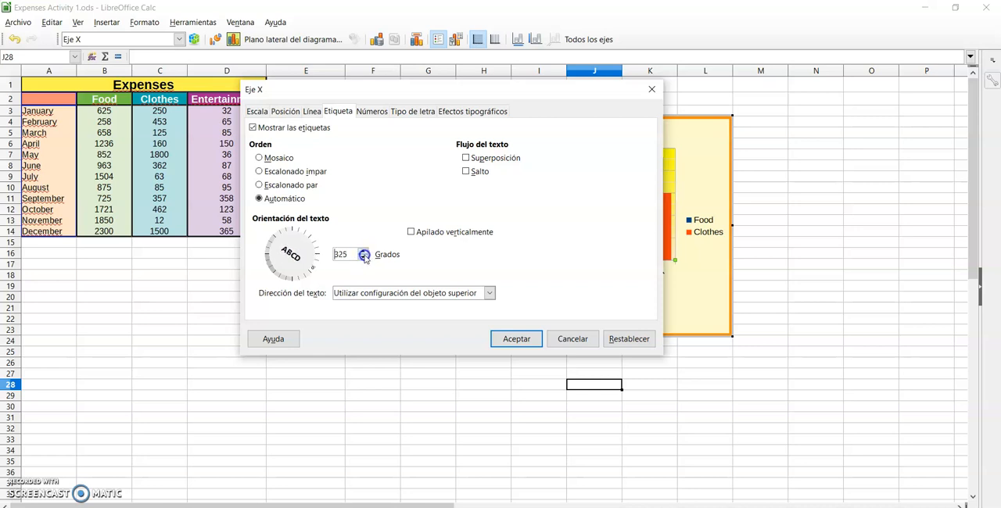
{"action": "left_click", "coordinate": [508, 340]}
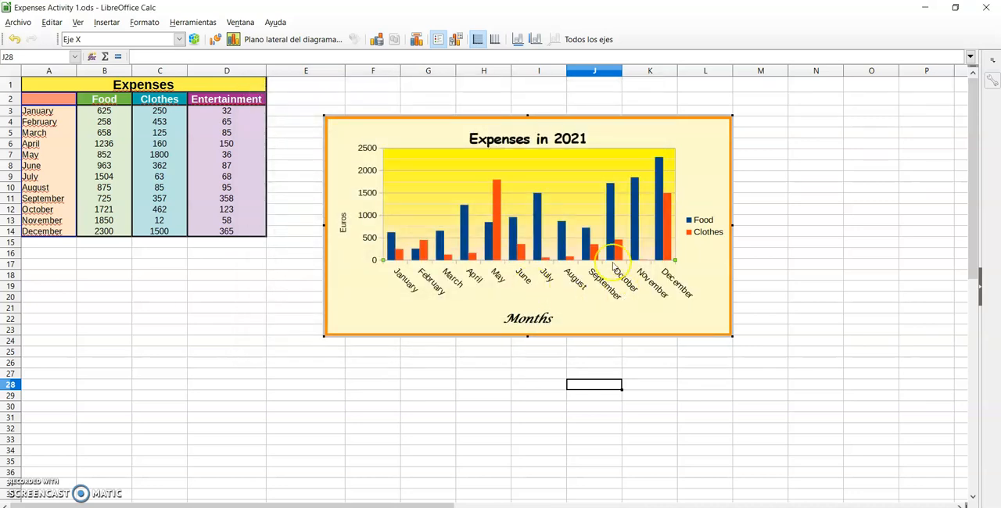
Open the number format settings of the Y axis (Eje Y) and turn off Formato de origen
{"action": "left_click", "coordinate": [178, 39]}
{"action": "left_click", "coordinate": [178, 39]}
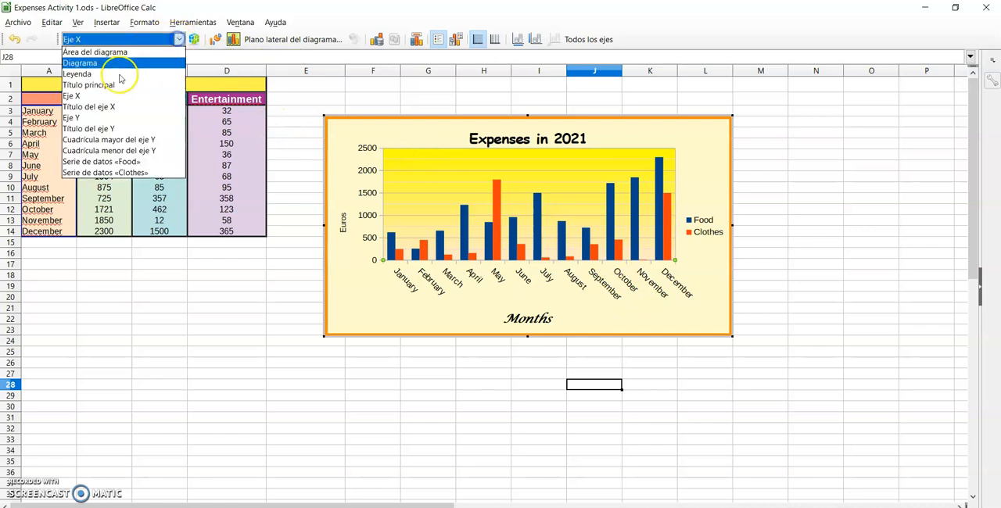
{"action": "left_click", "coordinate": [143, 119]}
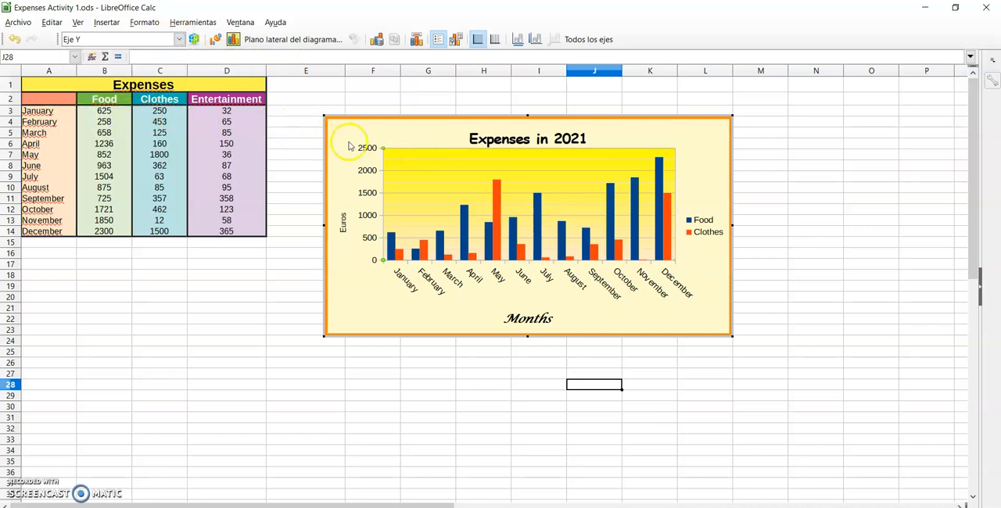
{"action": "left_click", "coordinate": [194, 39]}
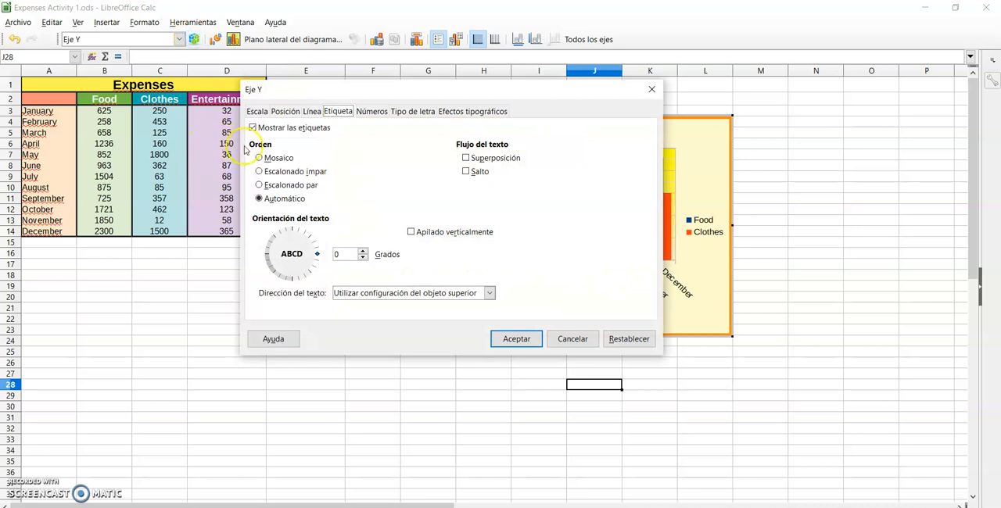
{"action": "left_click", "coordinate": [365, 114]}
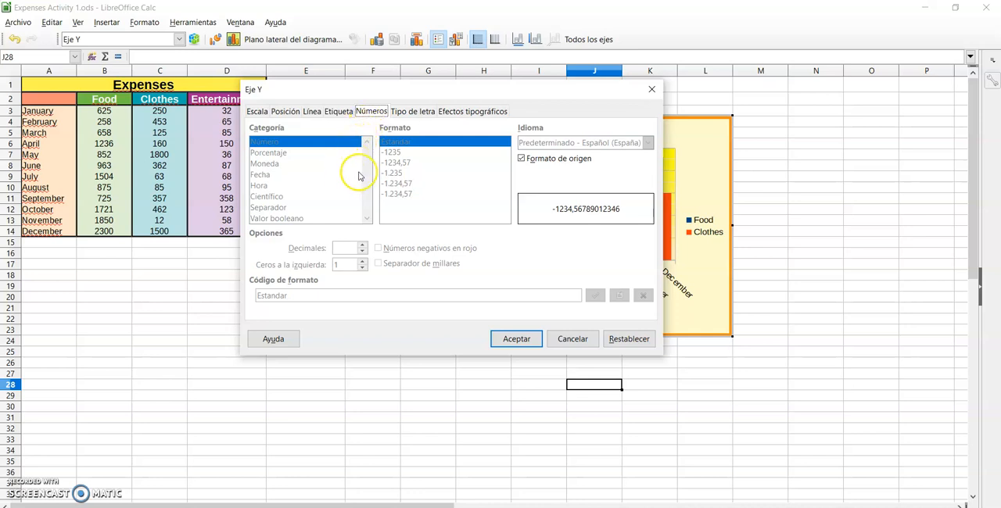
{"action": "left_click", "coordinate": [262, 166]}
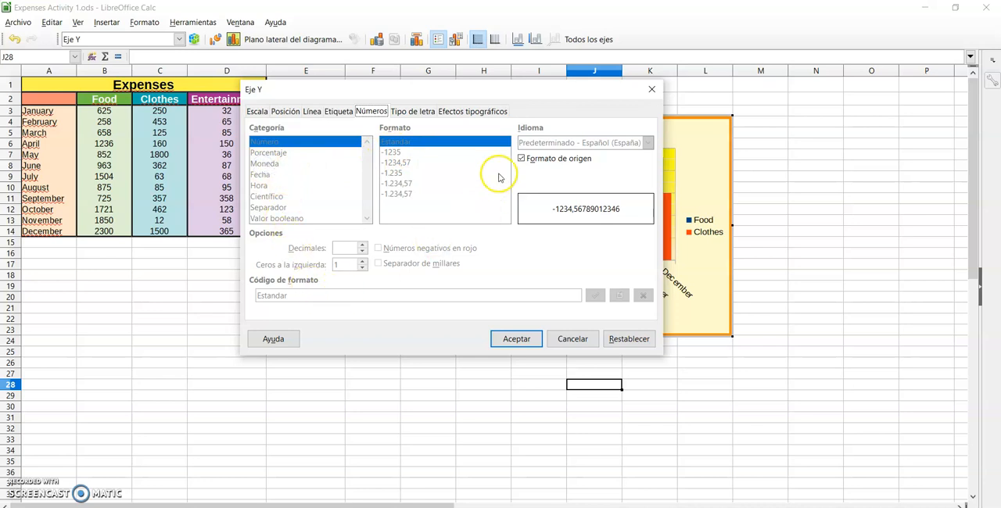
{"action": "left_click", "coordinate": [522, 159]}
{"action": "left_click", "coordinate": [522, 159]}
{"action": "left_click", "coordinate": [522, 159]}
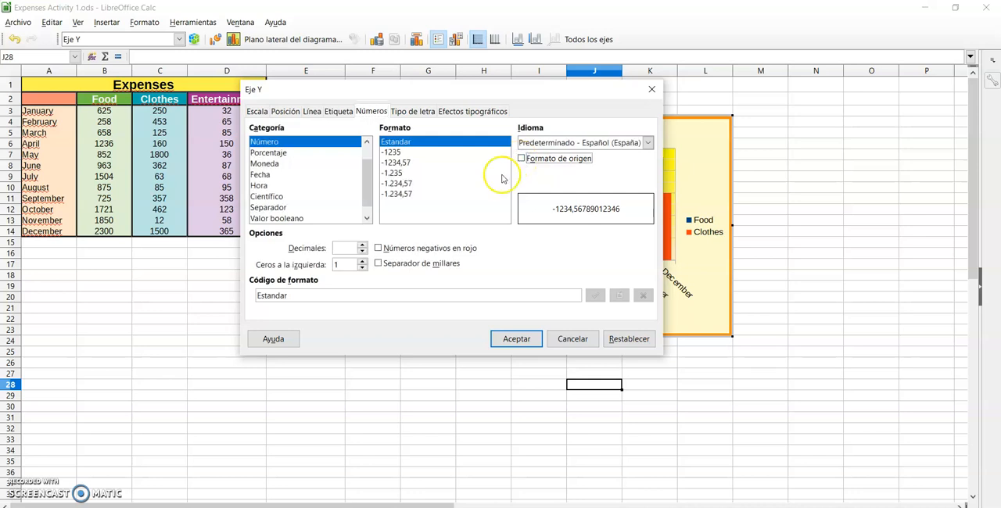
Format the Y axis numbers as Moneda in EUR € with 0 decimals and apply it
{"action": "left_click", "coordinate": [264, 165]}
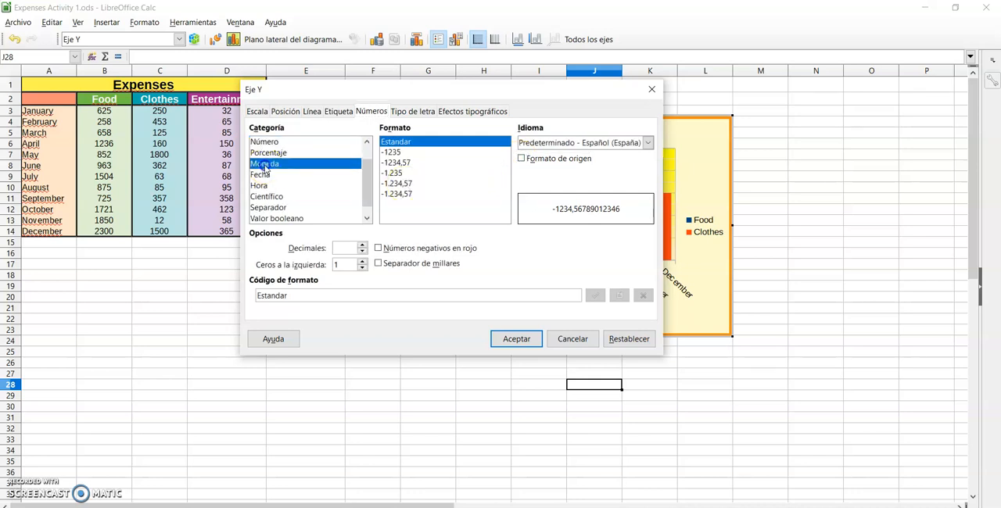
{"action": "left_click", "coordinate": [362, 251]}
{"action": "left_click", "coordinate": [362, 251]}
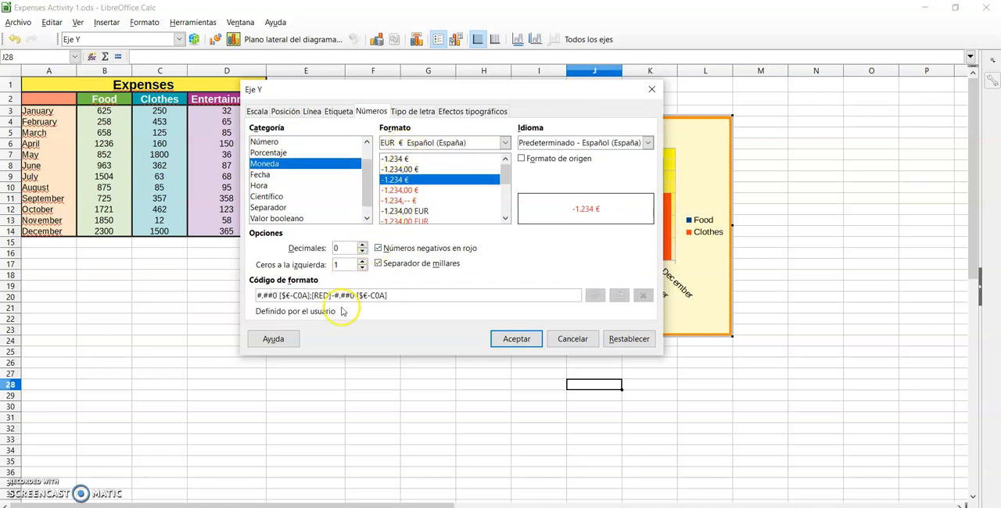
{"action": "left_click", "coordinate": [515, 339]}
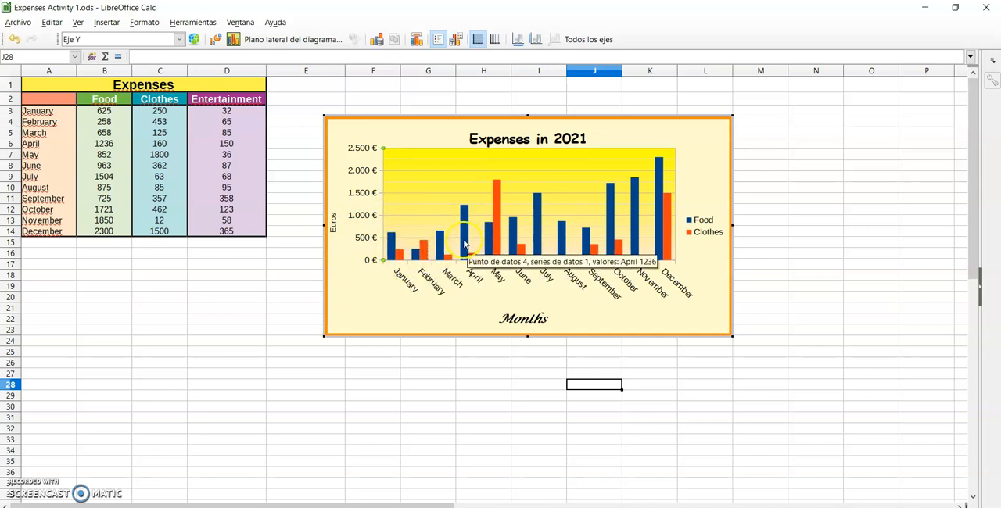
Insert data labels on the Food series of the chart
{"action": "left_click", "coordinate": [464, 235]}
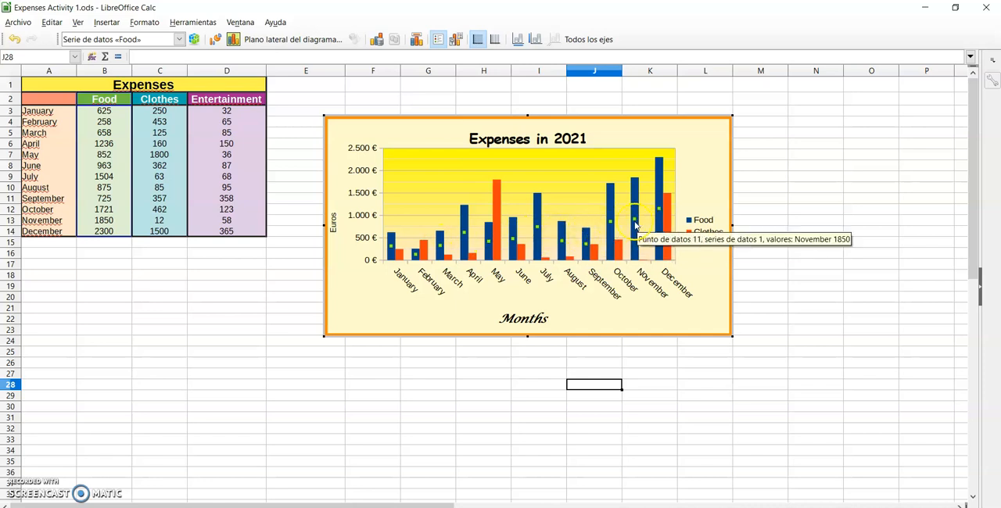
{"action": "right_click", "coordinate": [465, 232]}
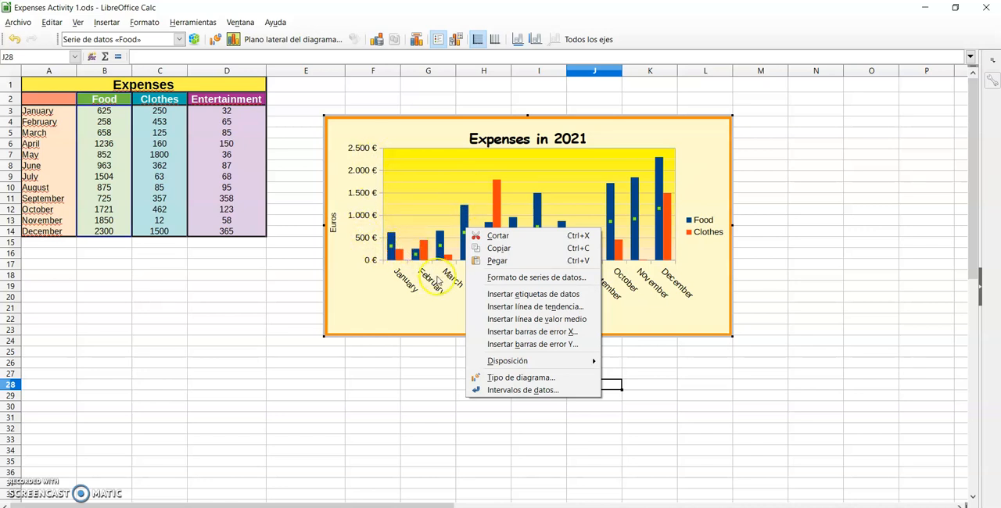
{"action": "left_click", "coordinate": [524, 298]}
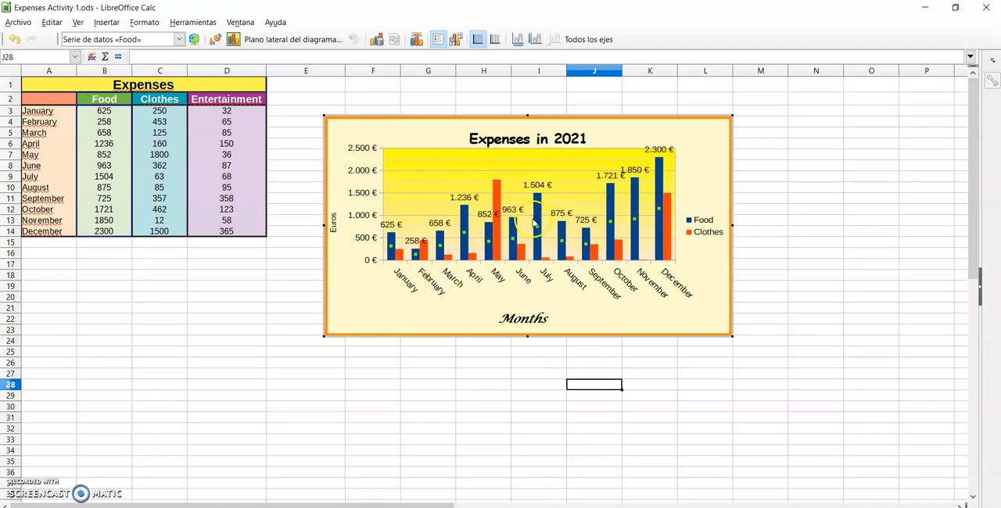
Set the number format of the Food data labels to category Número with format Estandar and apply it
{"action": "mouse_move", "coordinate": [464, 223]}
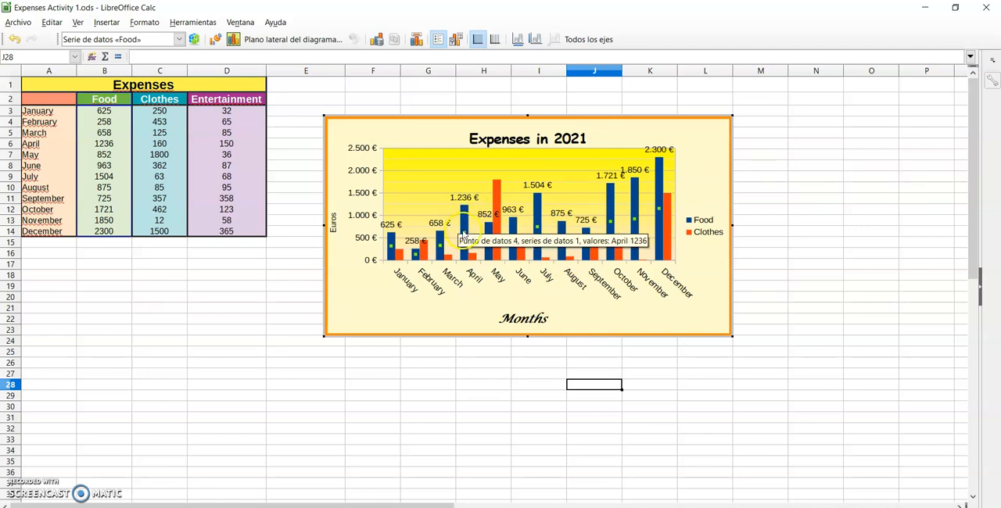
{"action": "left_click", "coordinate": [463, 197]}
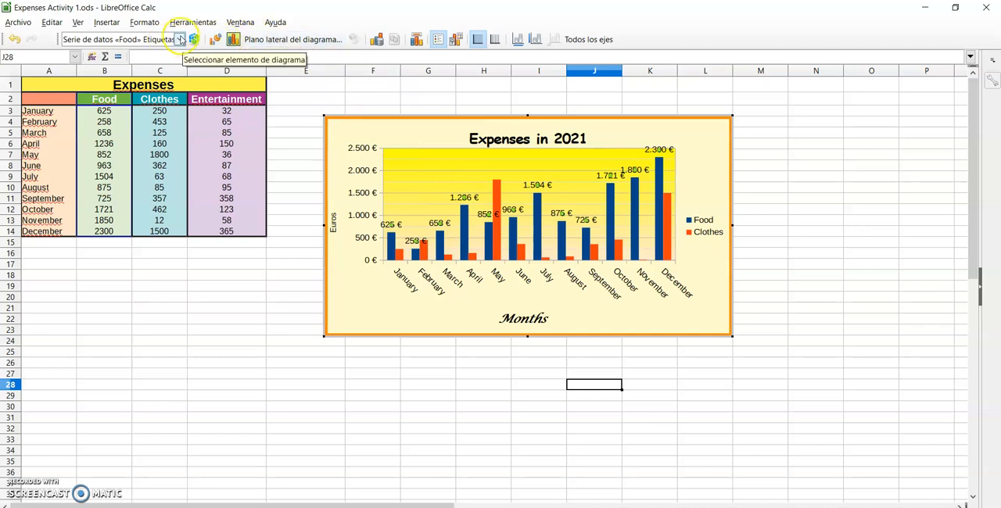
{"action": "left_click", "coordinate": [137, 38]}
{"action": "left_click", "coordinate": [194, 39]}
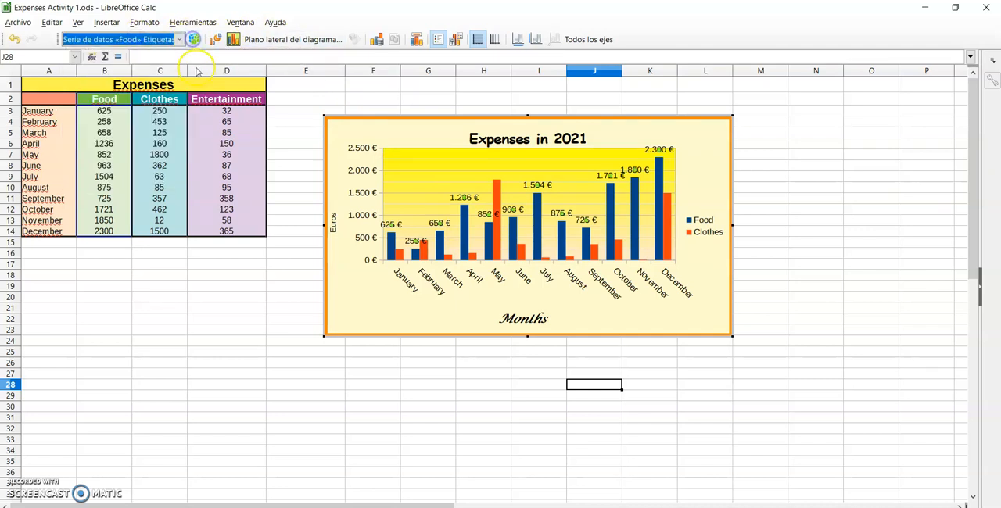
{"action": "left_click", "coordinate": [195, 39]}
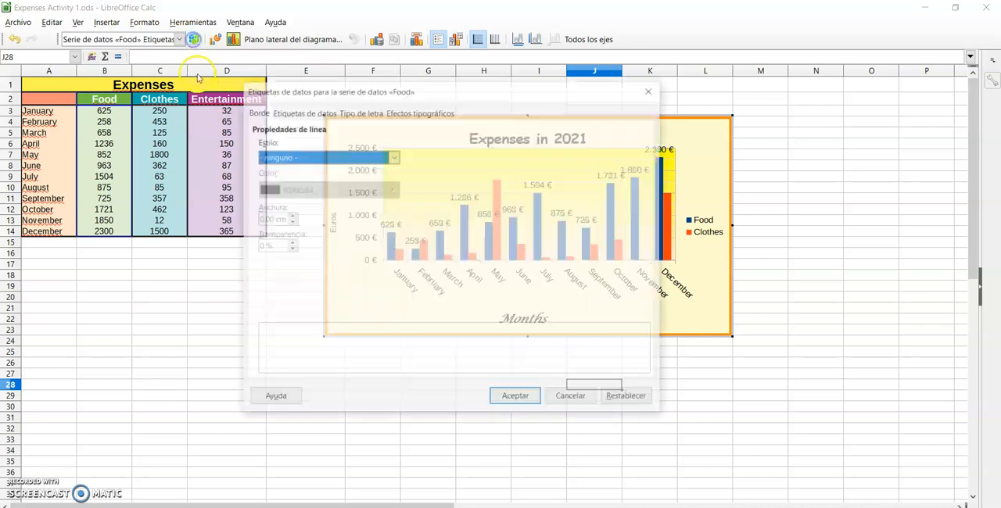
{"action": "left_click", "coordinate": [307, 112]}
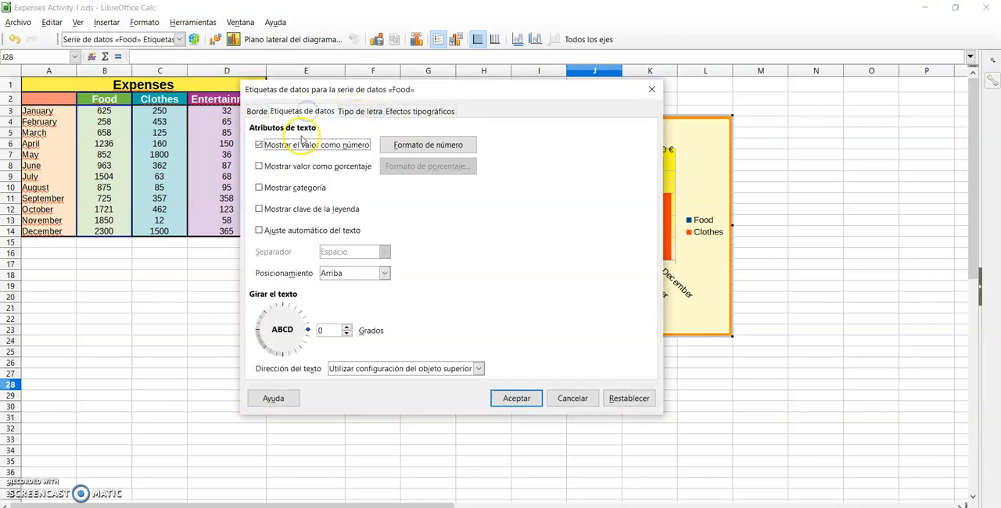
{"action": "left_click", "coordinate": [423, 144]}
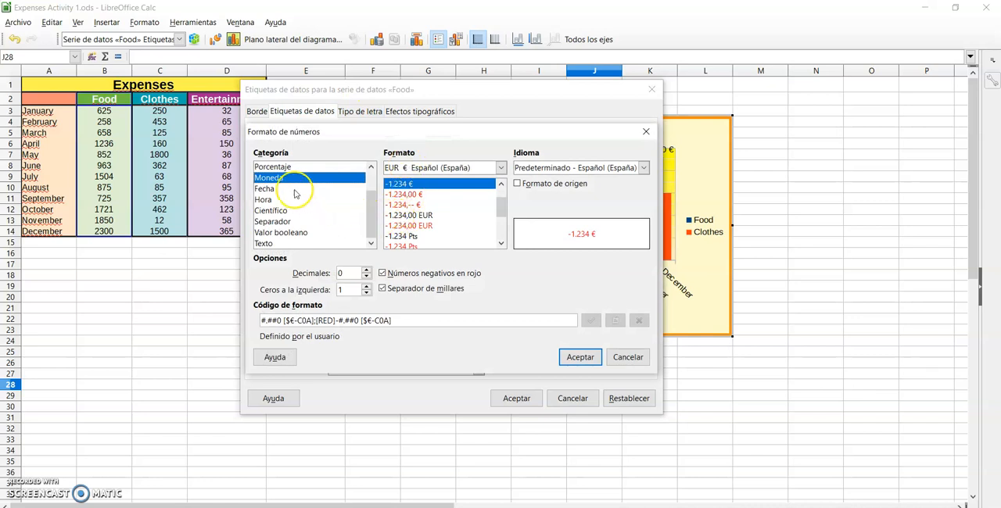
{"action": "scroll", "coordinate": [280, 199], "scroll_direction": "up", "scroll_amount": 1}
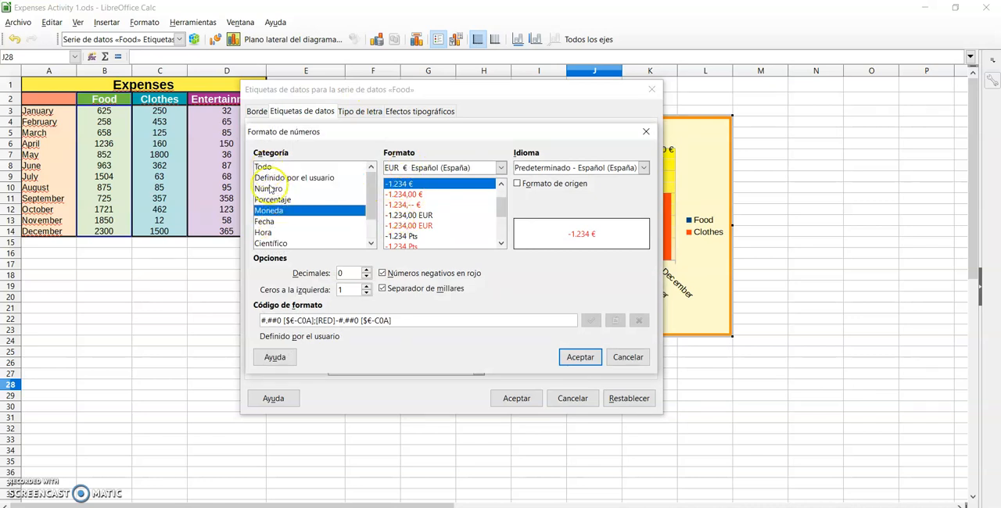
{"action": "left_click", "coordinate": [270, 189]}
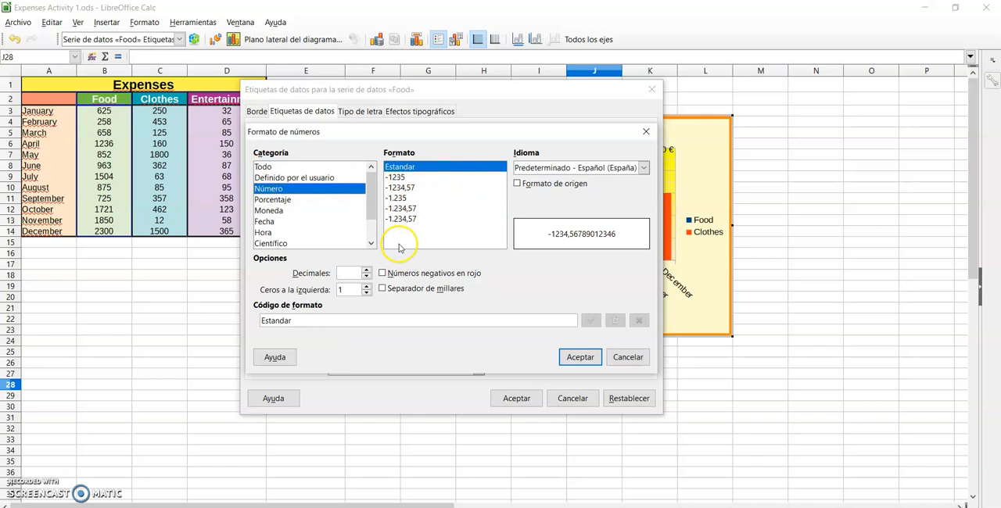
{"action": "left_click", "coordinate": [582, 358]}
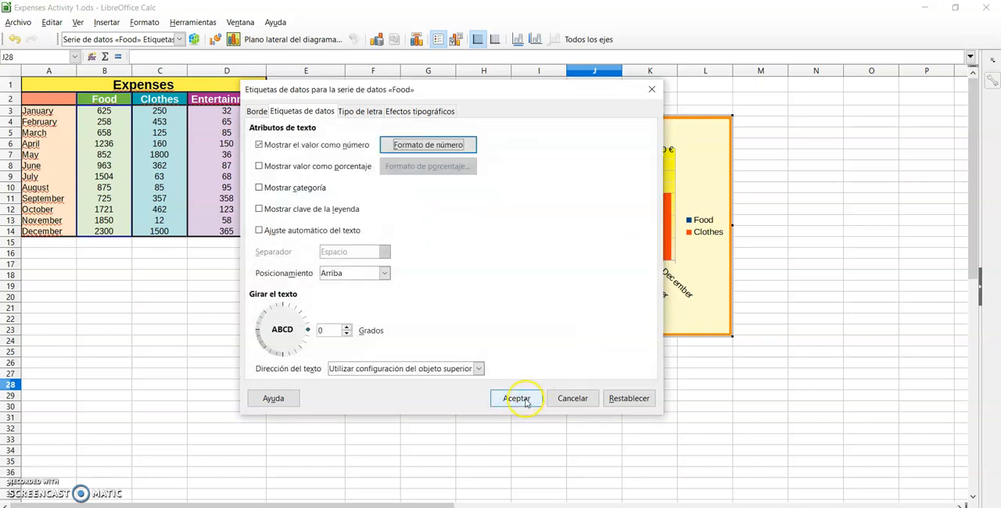
{"action": "left_click", "coordinate": [522, 399]}
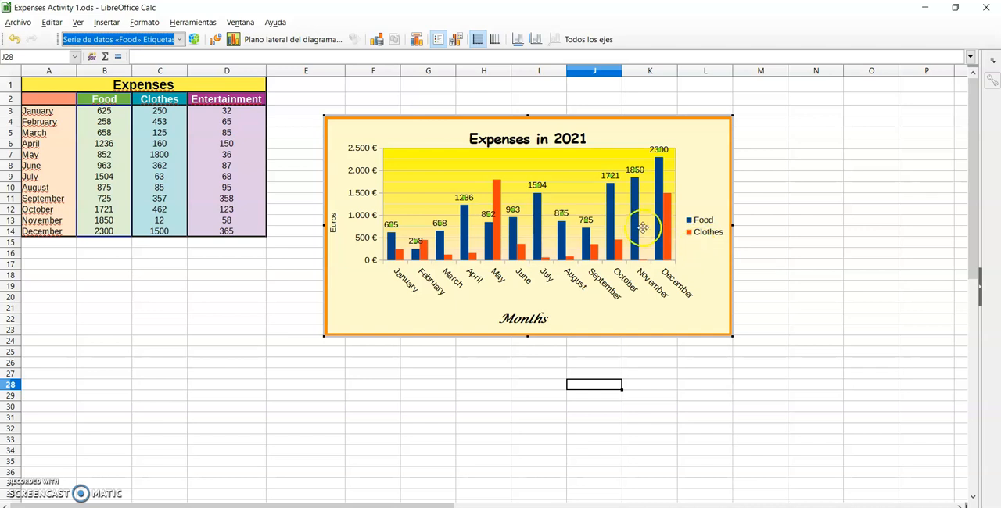
{"action": "left_click", "coordinate": [463, 237]}
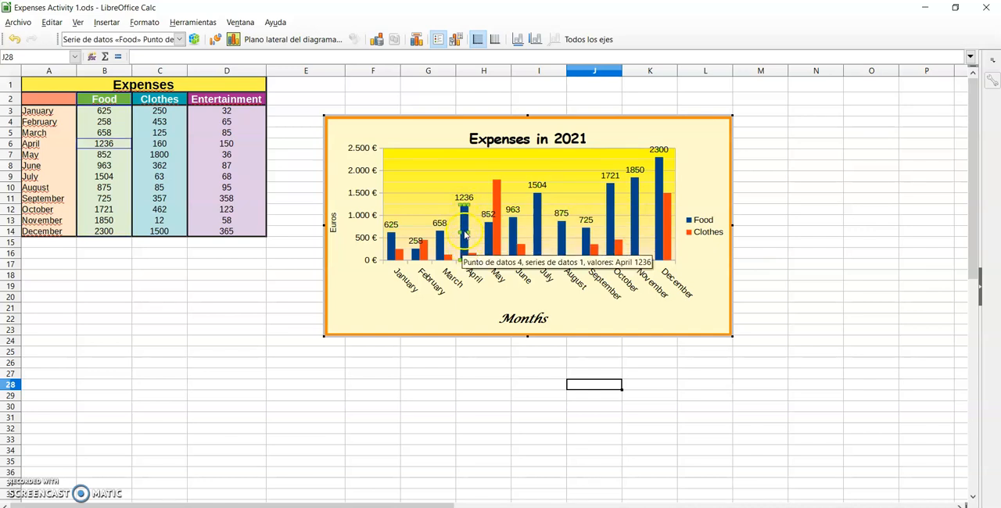
{"action": "right_click", "coordinate": [465, 231]}
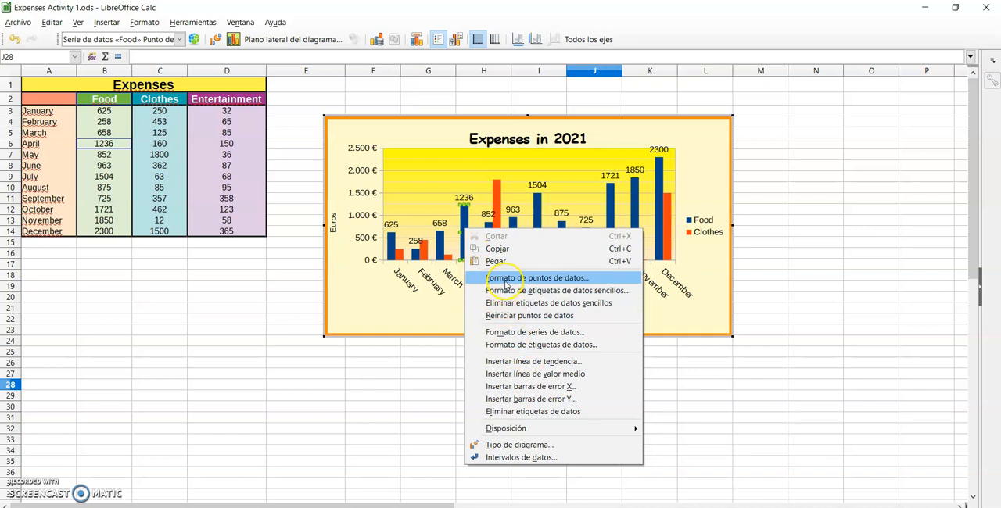
{"action": "mouse_move", "coordinate": [510, 431]}
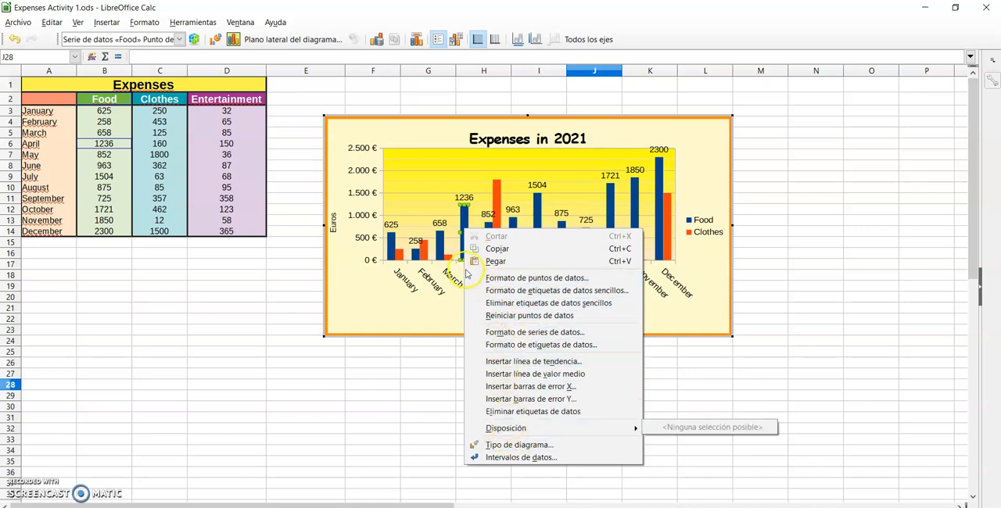
{"action": "left_click", "coordinate": [462, 220]}
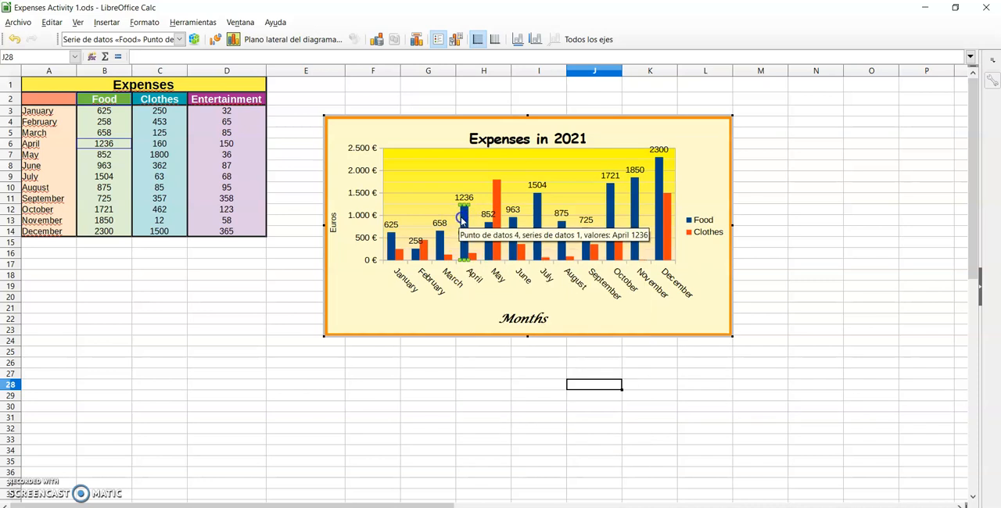
{"action": "double_click", "coordinate": [463, 221]}
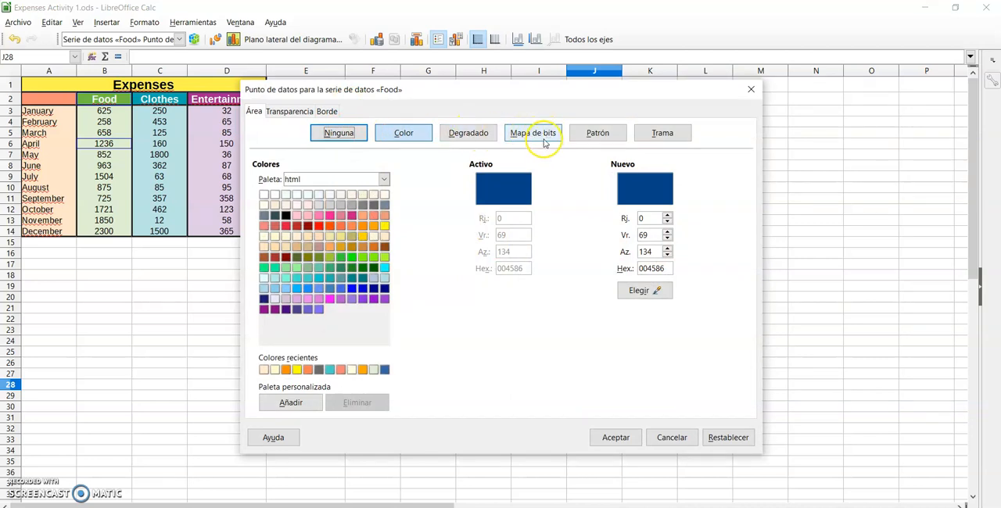
{"action": "left_click", "coordinate": [750, 89]}
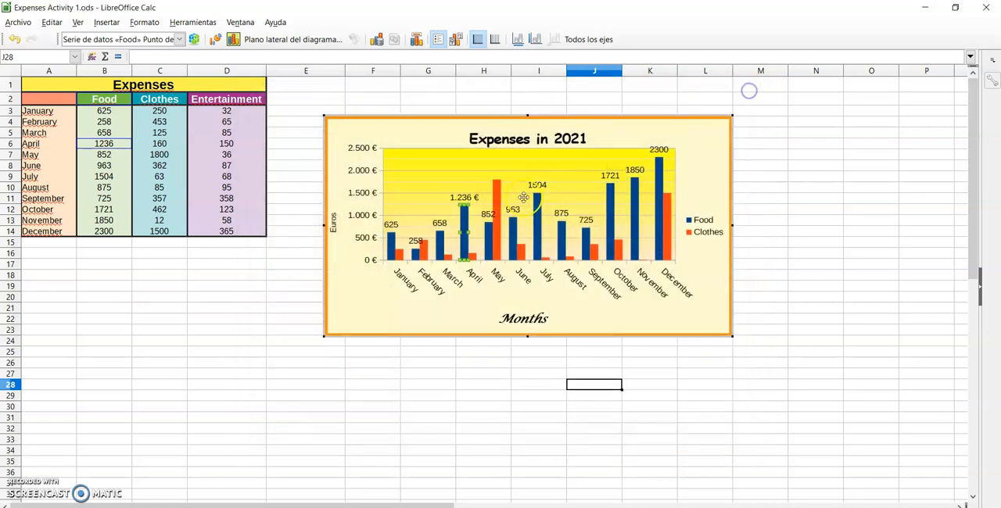
{"action": "left_click", "coordinate": [428, 199]}
{"action": "left_click", "coordinate": [438, 248]}
{"action": "right_click", "coordinate": [440, 247]}
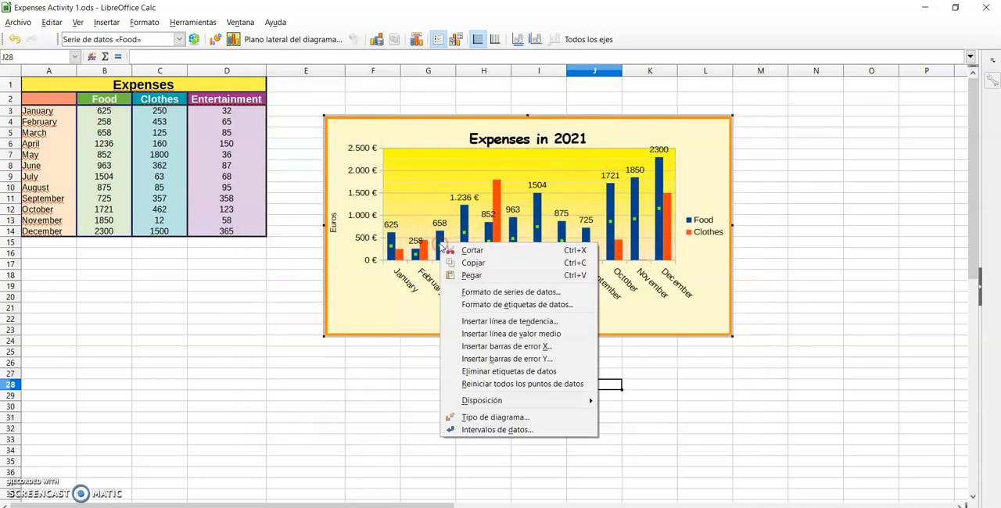
{"action": "left_click", "coordinate": [439, 245]}
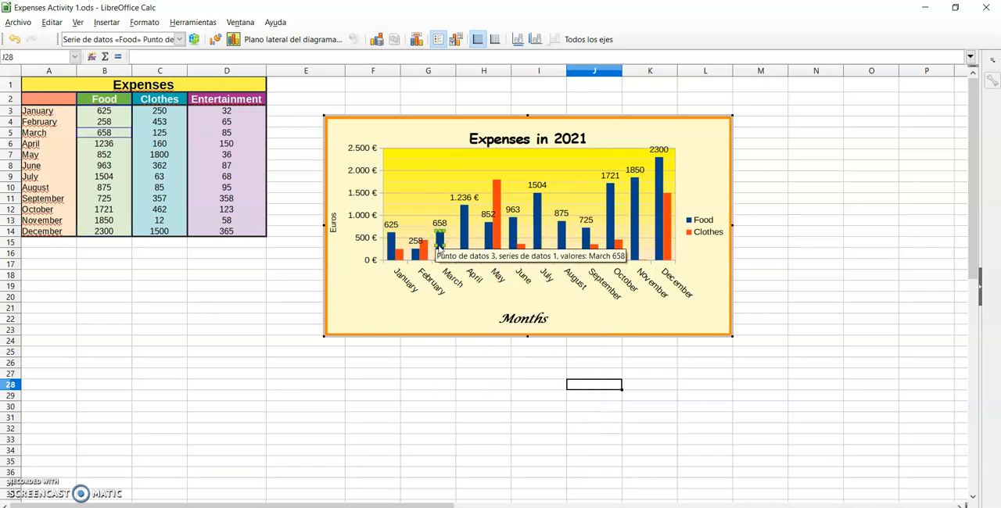
{"action": "left_click", "coordinate": [419, 199]}
{"action": "left_click", "coordinate": [440, 247]}
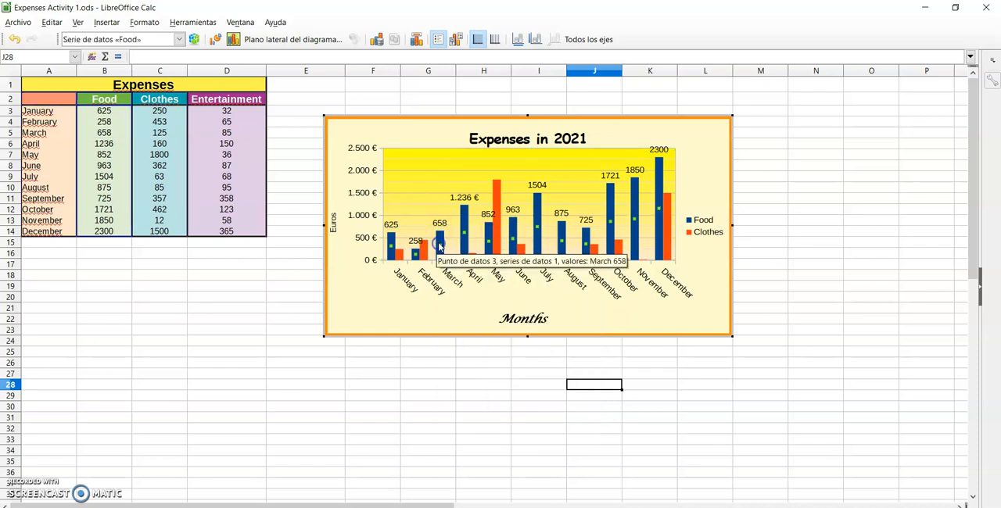
{"action": "left_click", "coordinate": [440, 247]}
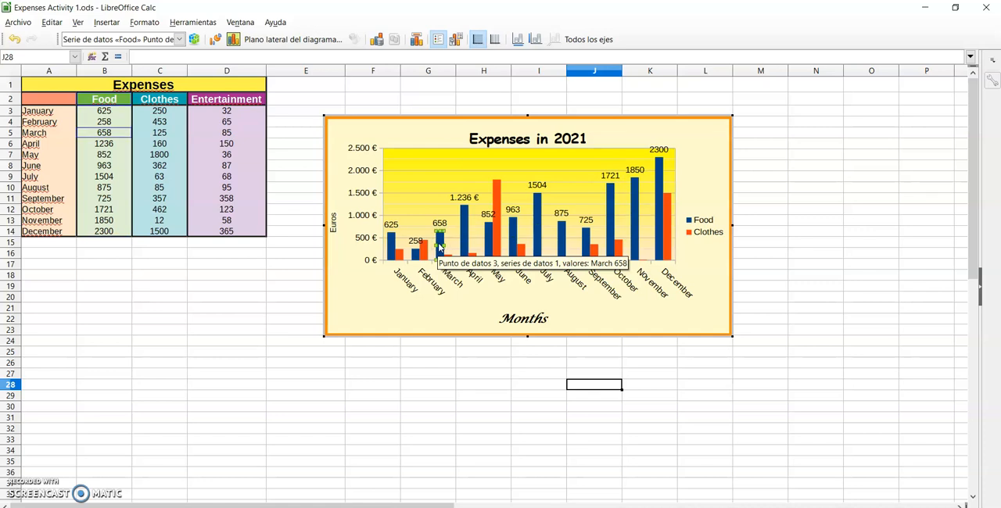
Fill the columns of the whole Food series with the pale blue sky bitmap (Mapa de bits) and apply it
{"action": "left_click", "coordinate": [431, 218]}
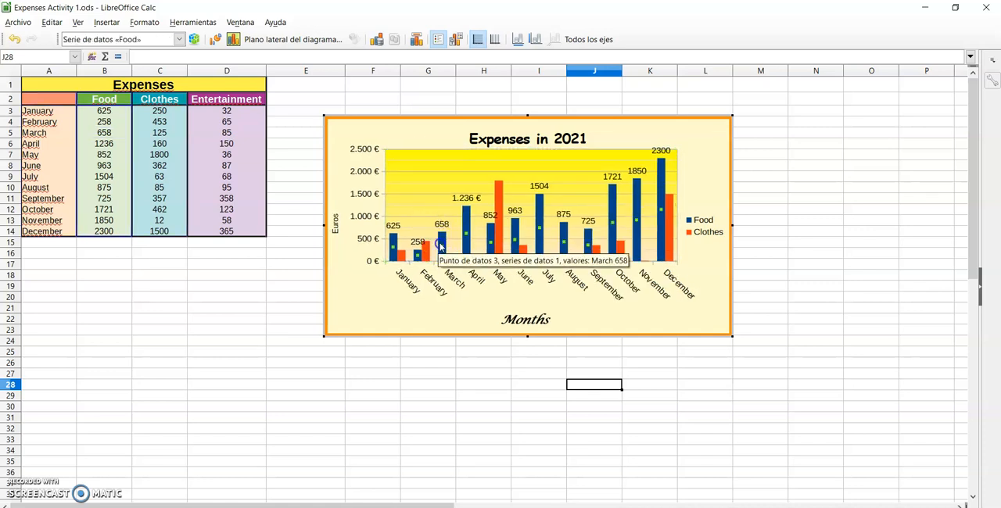
{"action": "double_click", "coordinate": [440, 249]}
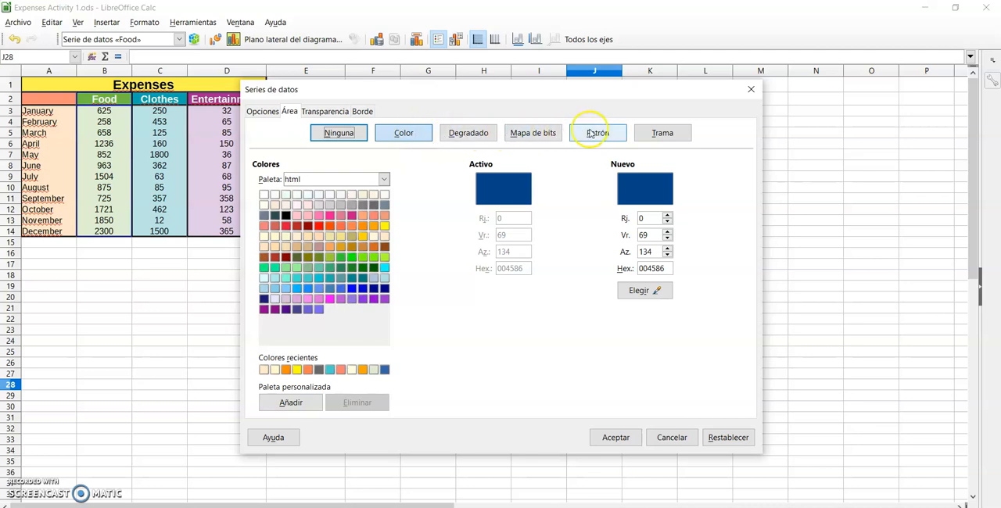
{"action": "left_click", "coordinate": [540, 134]}
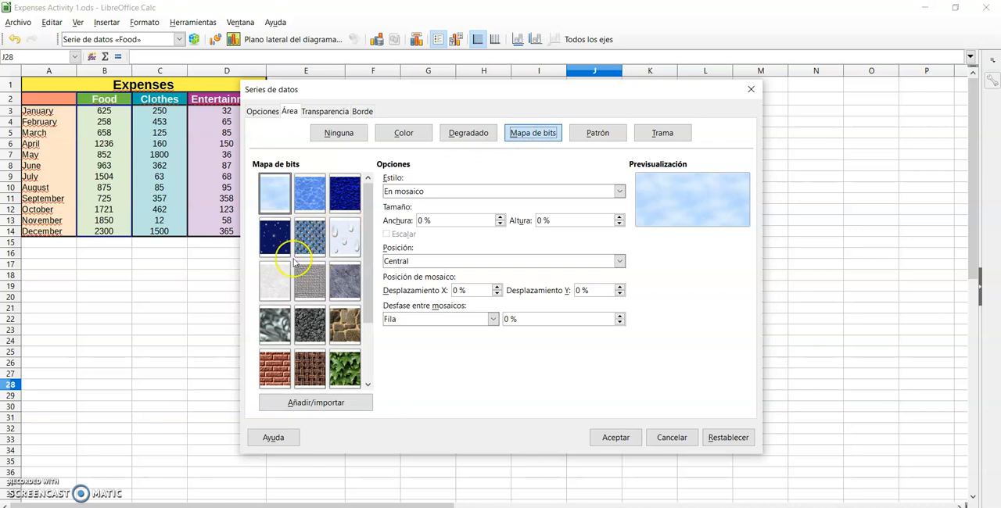
{"action": "left_click", "coordinate": [274, 196]}
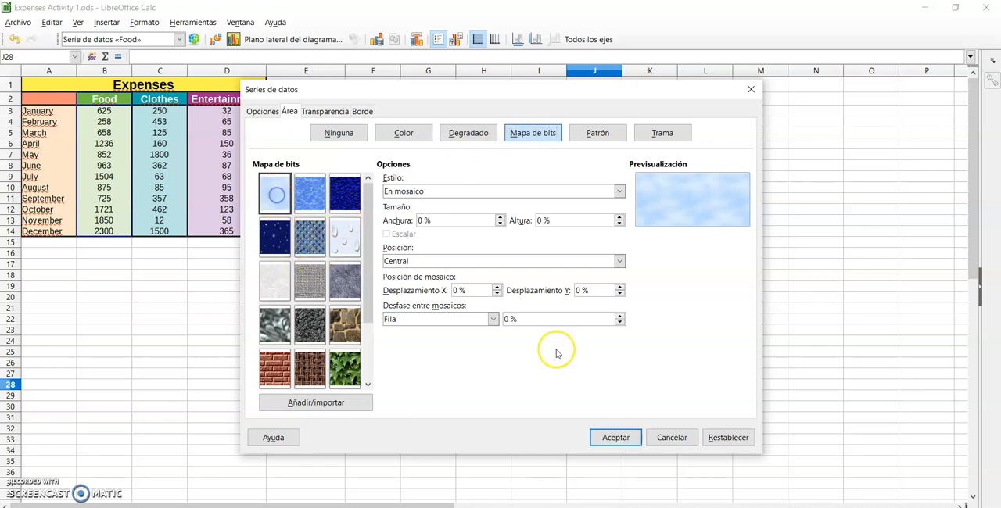
{"action": "left_click", "coordinate": [616, 438]}
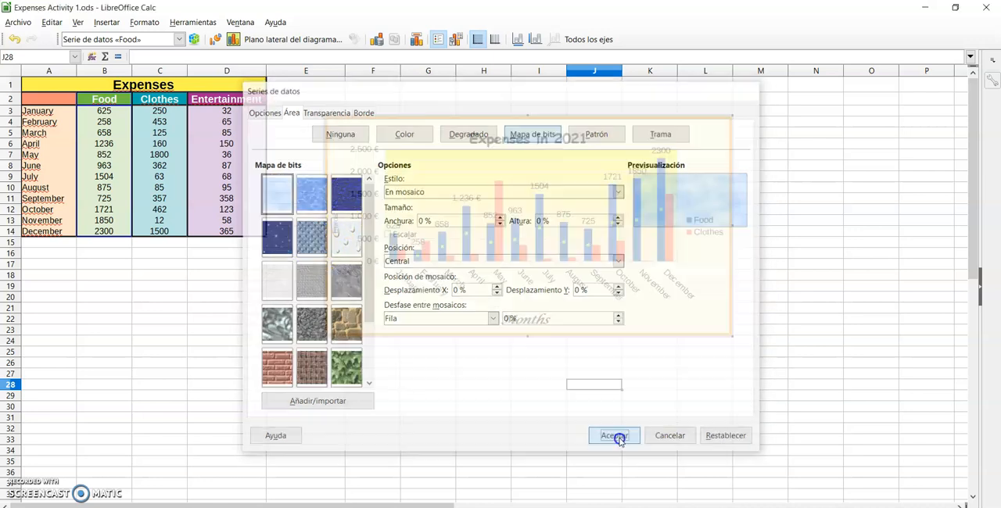